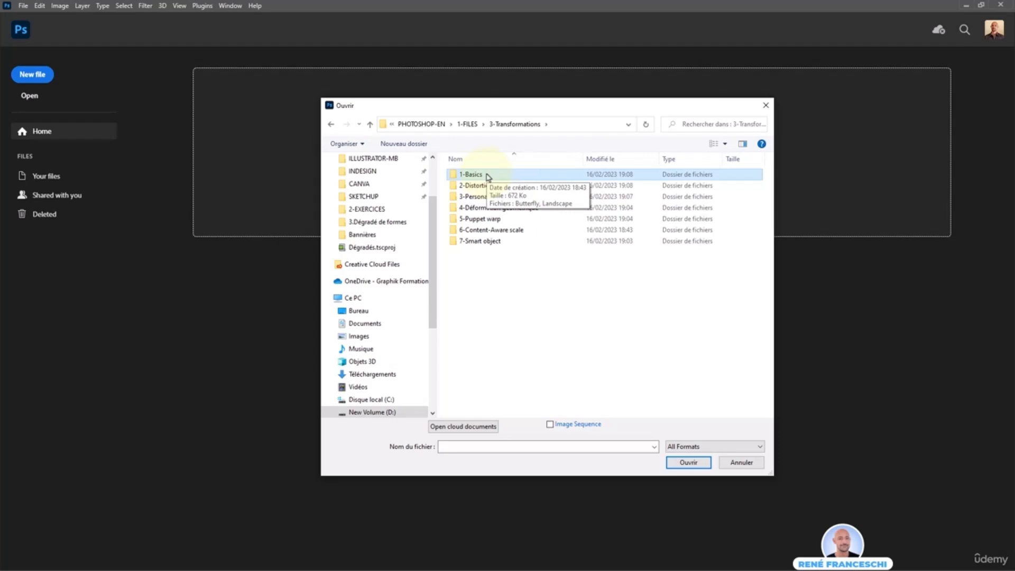
Open the Landscape image from the 1-Basics folder
double_click(488, 176)
left_click(539, 197)
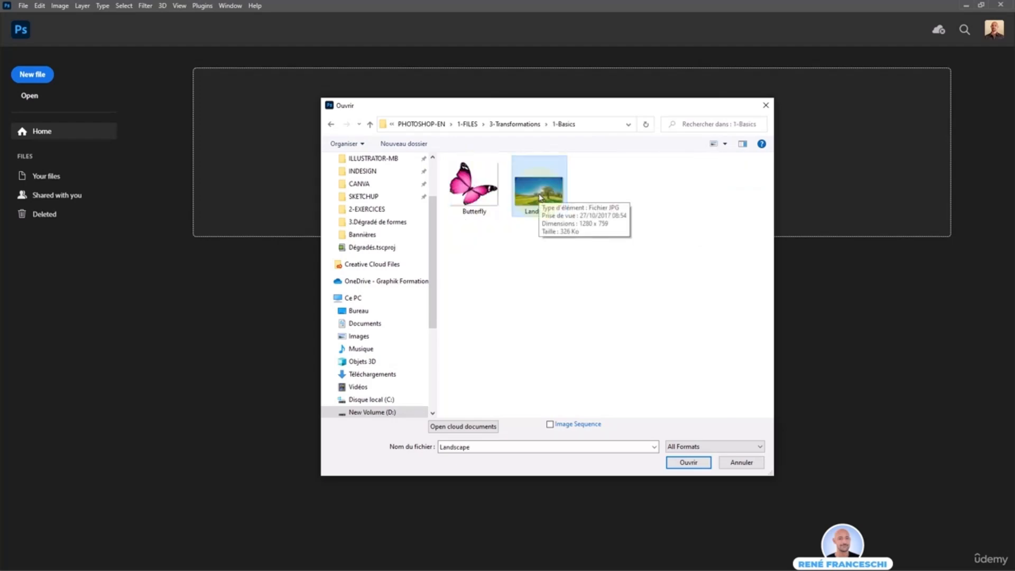
double_click(539, 197)
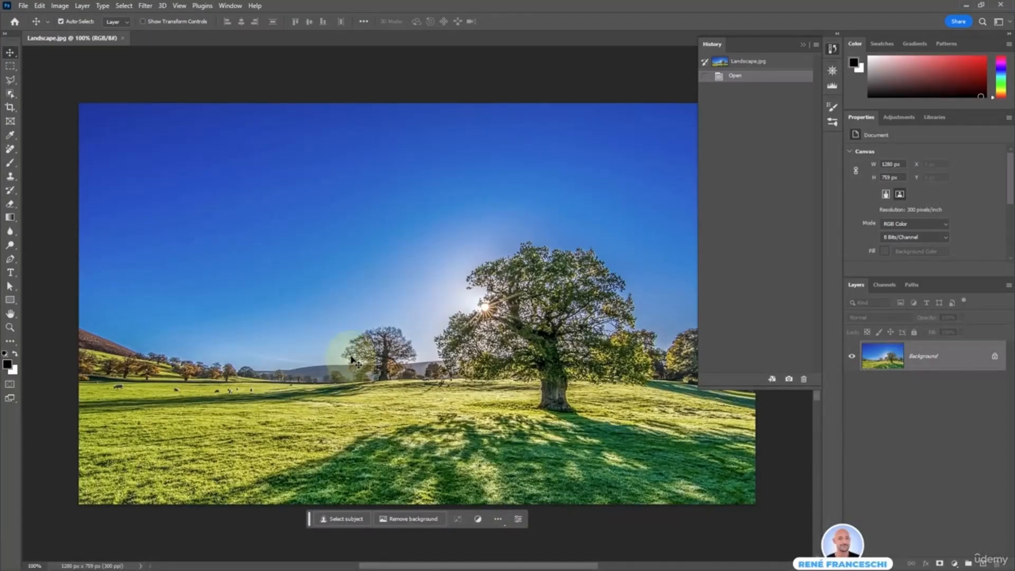
Place the Butterfly image into the landscape document as an embedded object
left_click(25, 7)
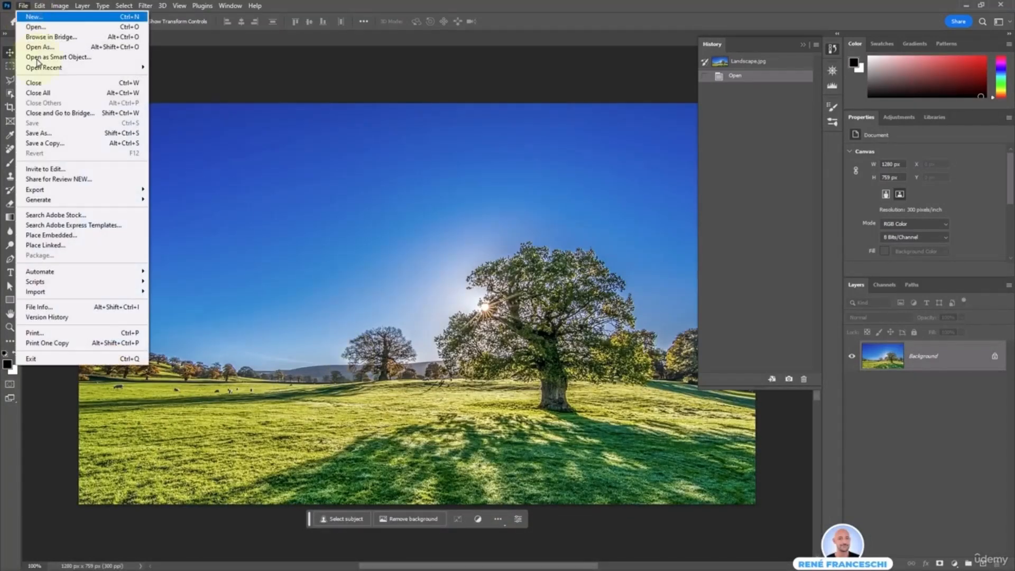
left_click(89, 239)
double_click(471, 193)
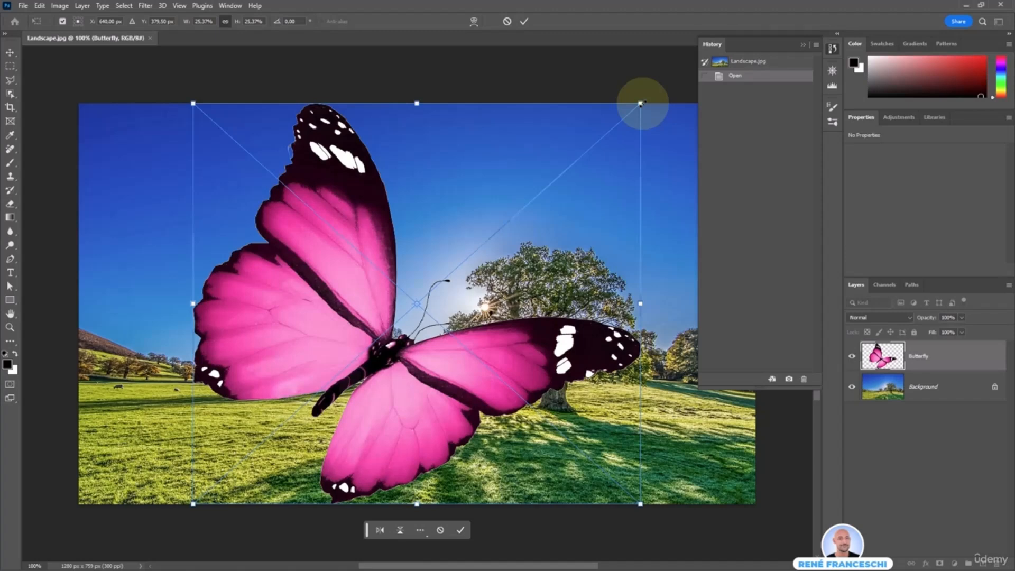
Scale the butterfly down to about 12.3% and place it in the sky left of the large tree, tilted about 4.6° counter-clockwise
left_click_drag(641, 103, 415, 317)
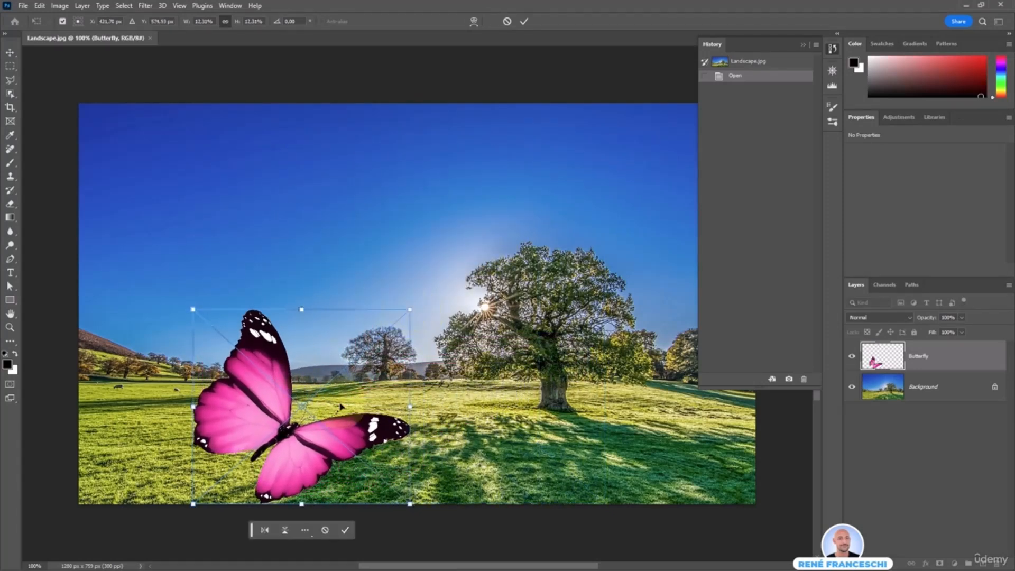
left_click_drag(322, 458, 303, 307)
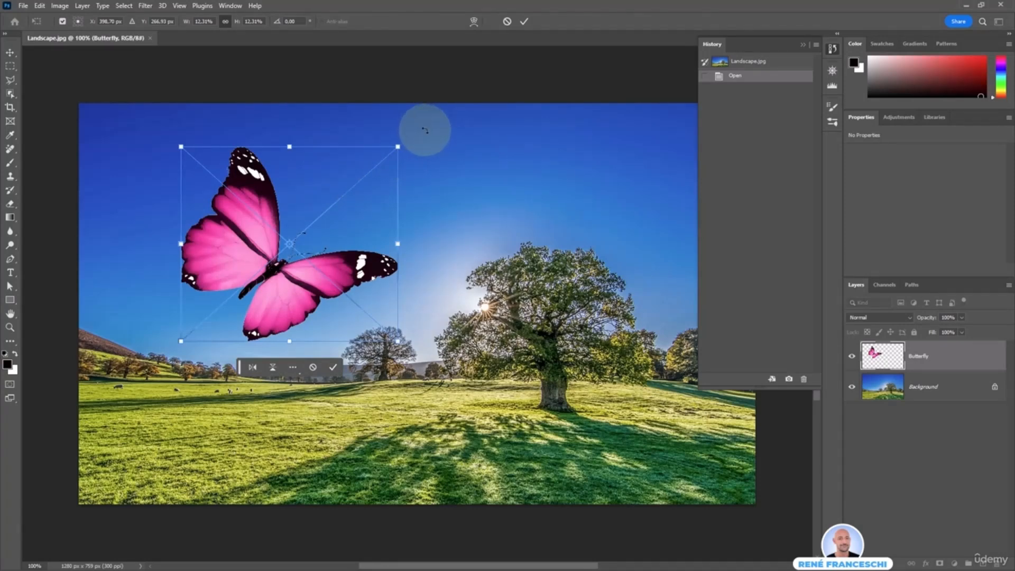
left_click_drag(449, 126, 421, 118)
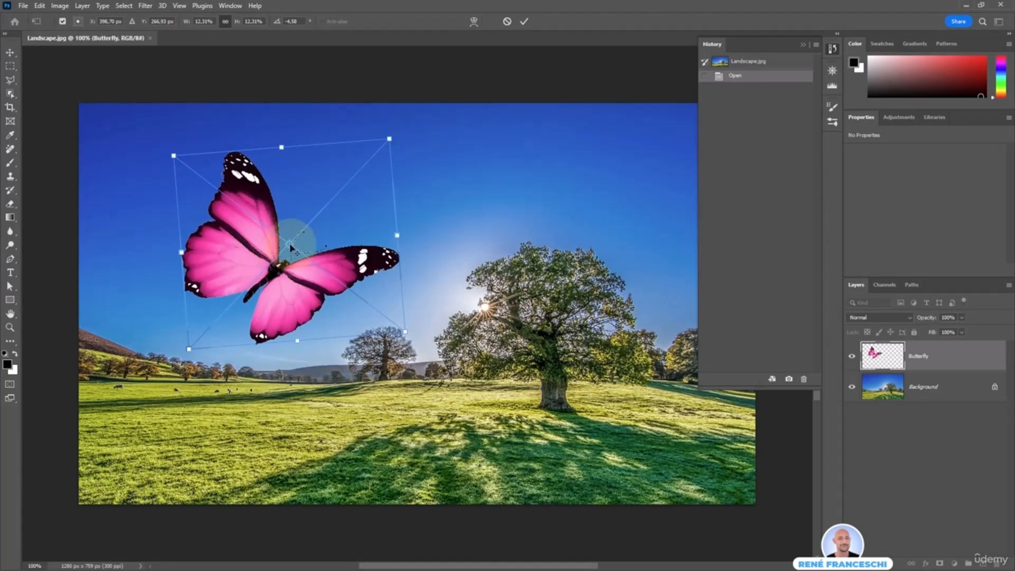
Rotate the butterfly to about 1.6° around a reference point set on its lower-left corner, and return the point to the butterfly's centre
left_click_drag(290, 247, 191, 350)
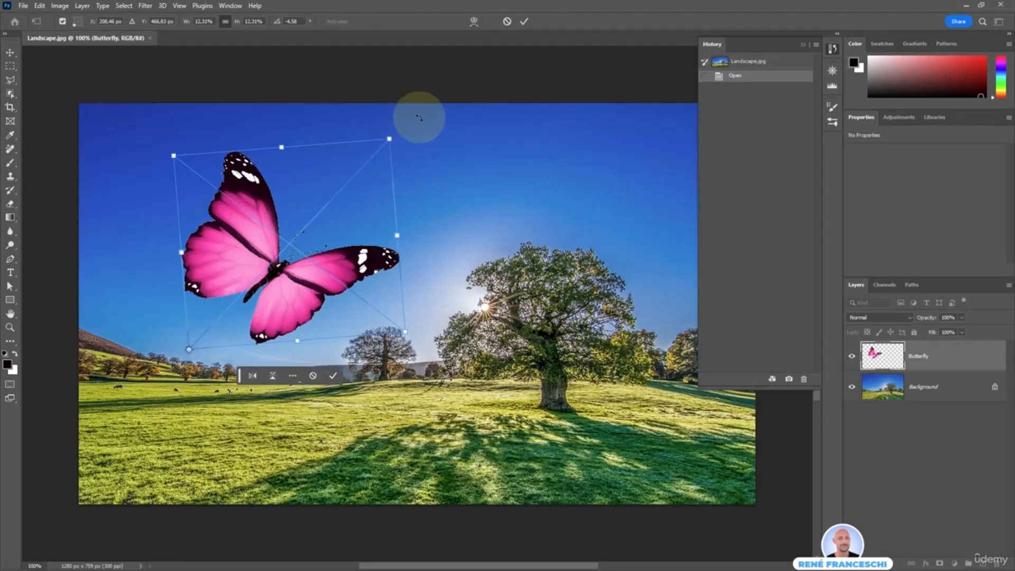
left_click_drag(415, 113, 355, 182)
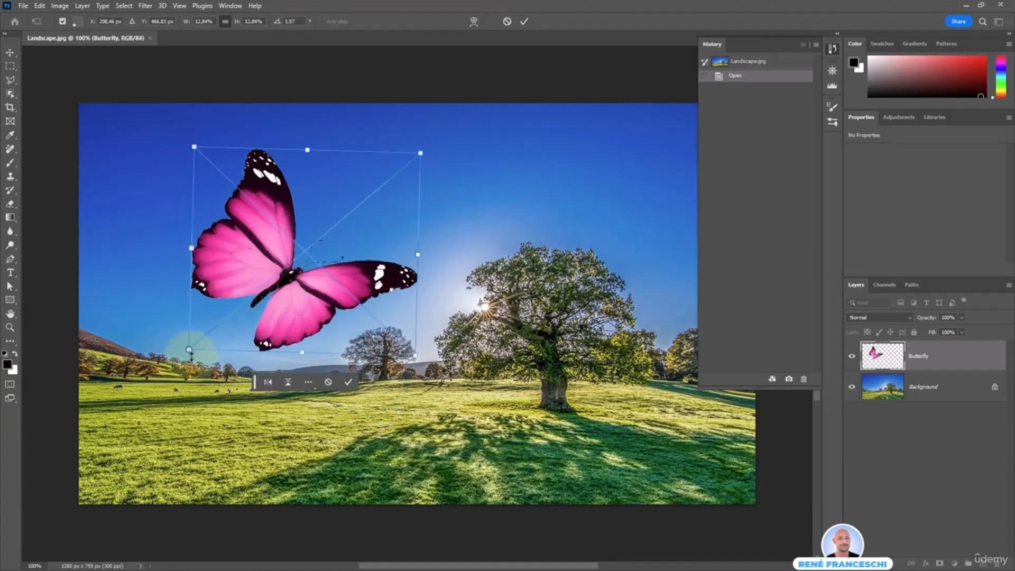
left_click_drag(189, 351, 305, 250)
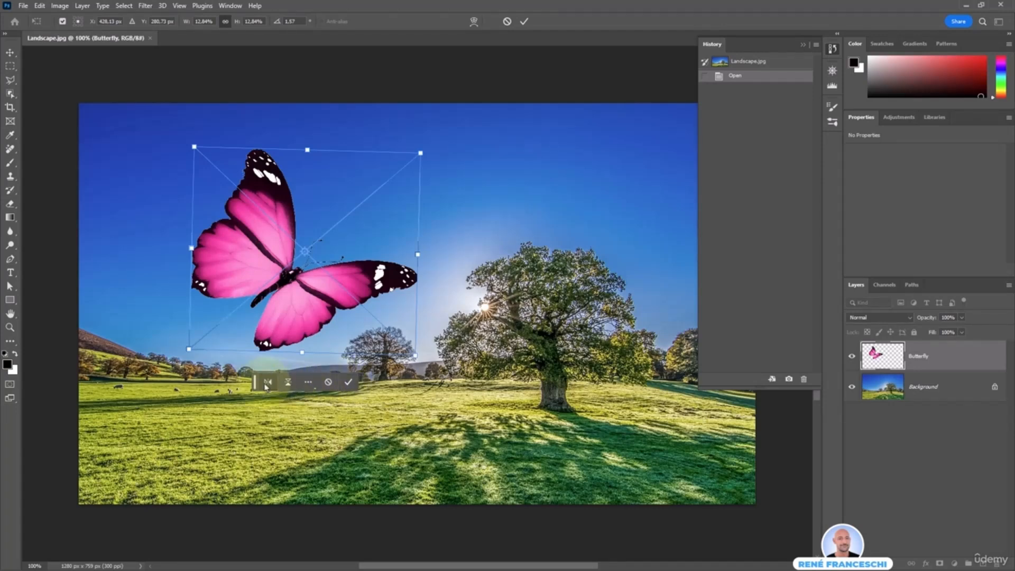
Flip the butterfly vertically and back, and view the other transform options without applying any
left_click(287, 382)
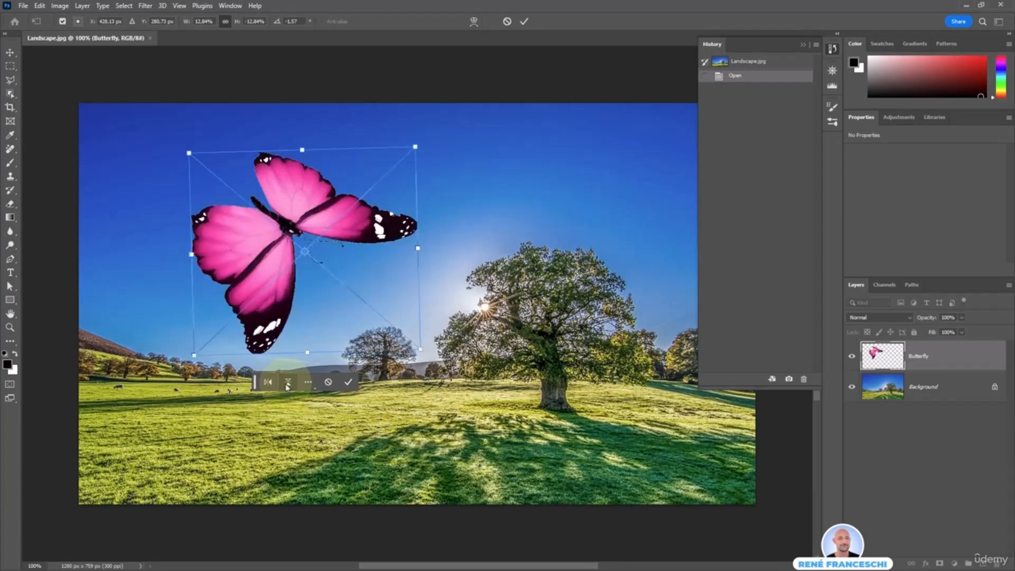
left_click(288, 383)
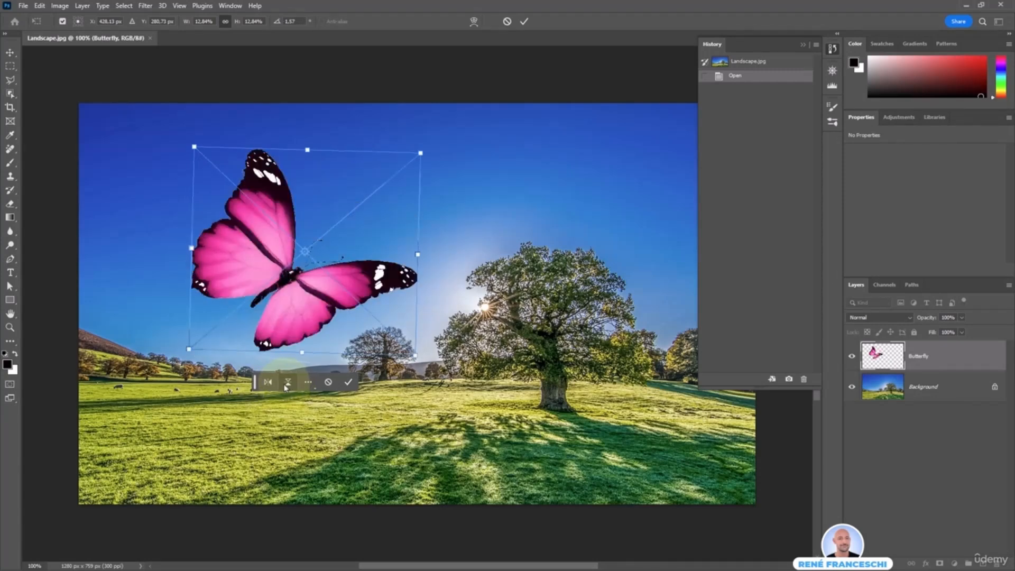
right_click(362, 254)
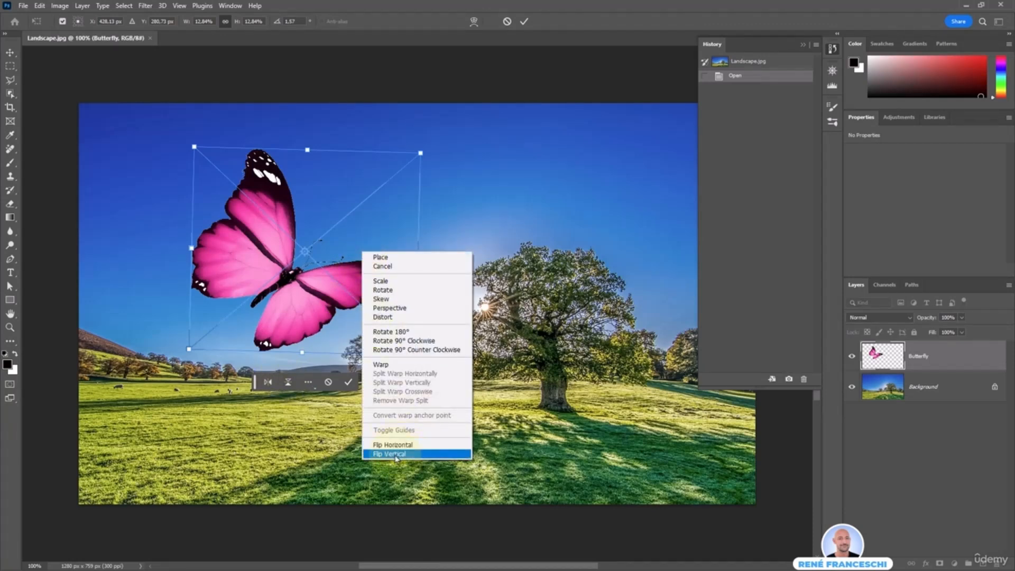
left_click(341, 285)
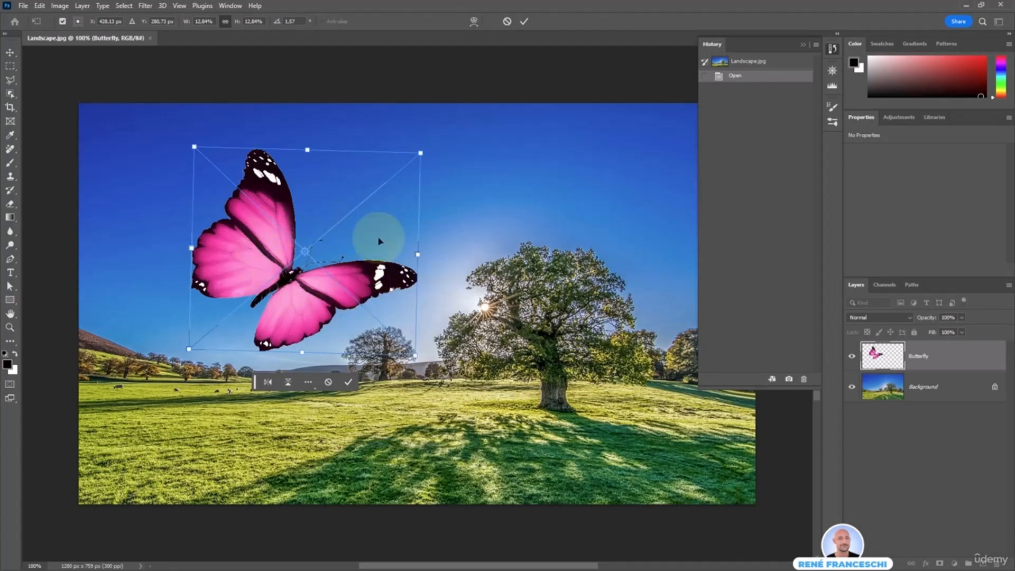
Confirm the butterfly's placement and scale it down to about 11.3% with a new transform
left_click(348, 382)
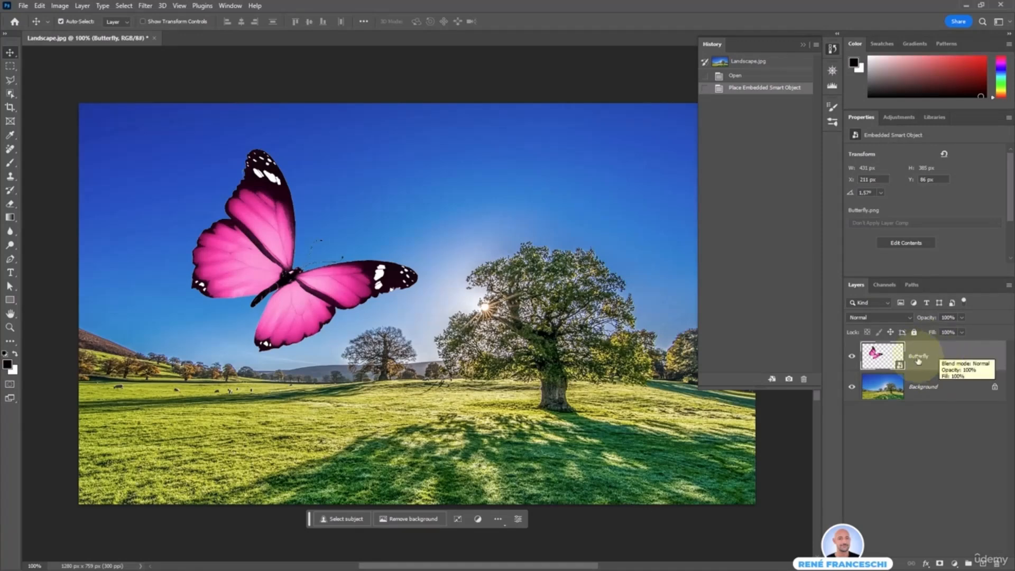
left_click(456, 520)
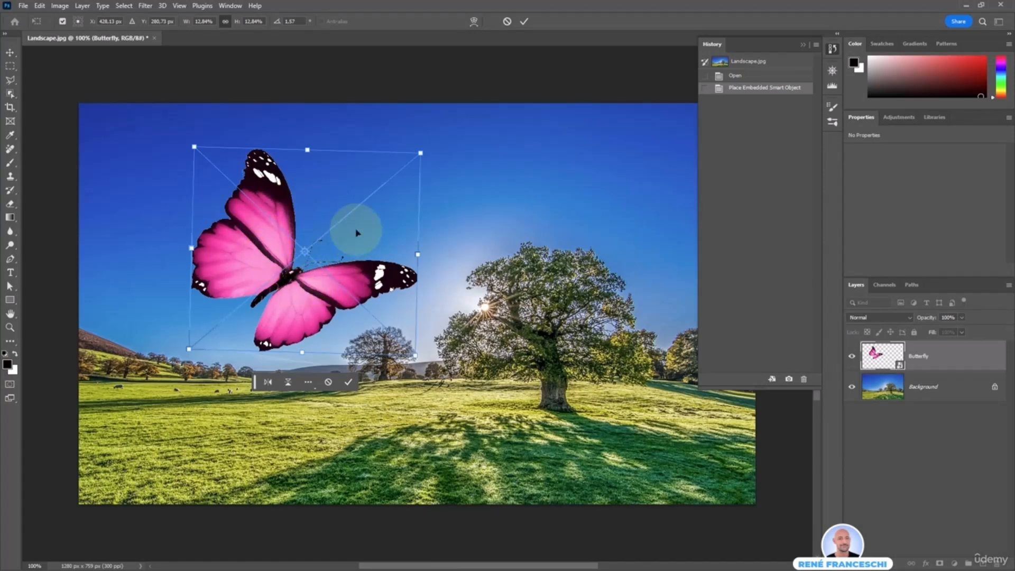
left_click_drag(420, 154, 399, 198)
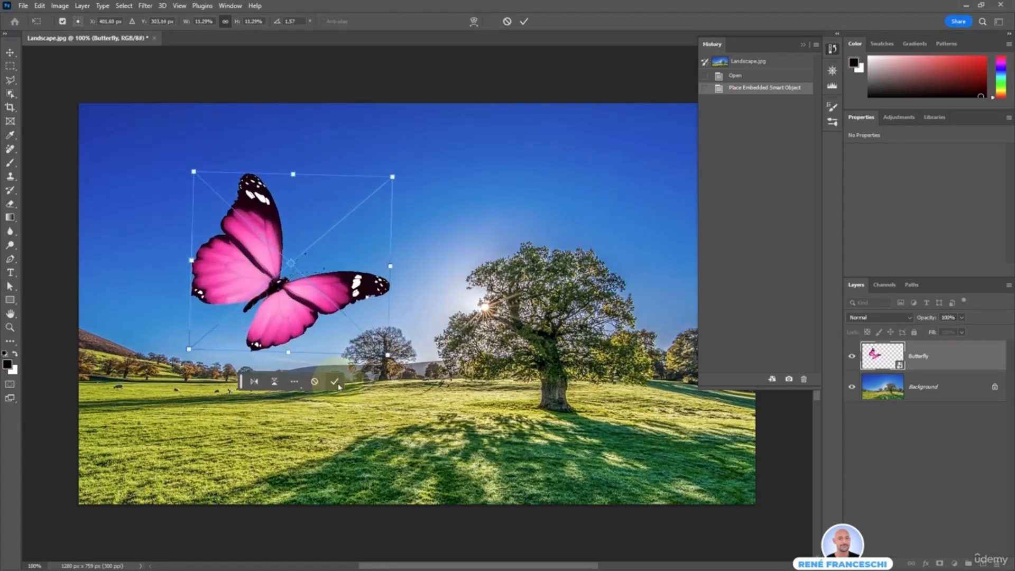
left_click(336, 382)
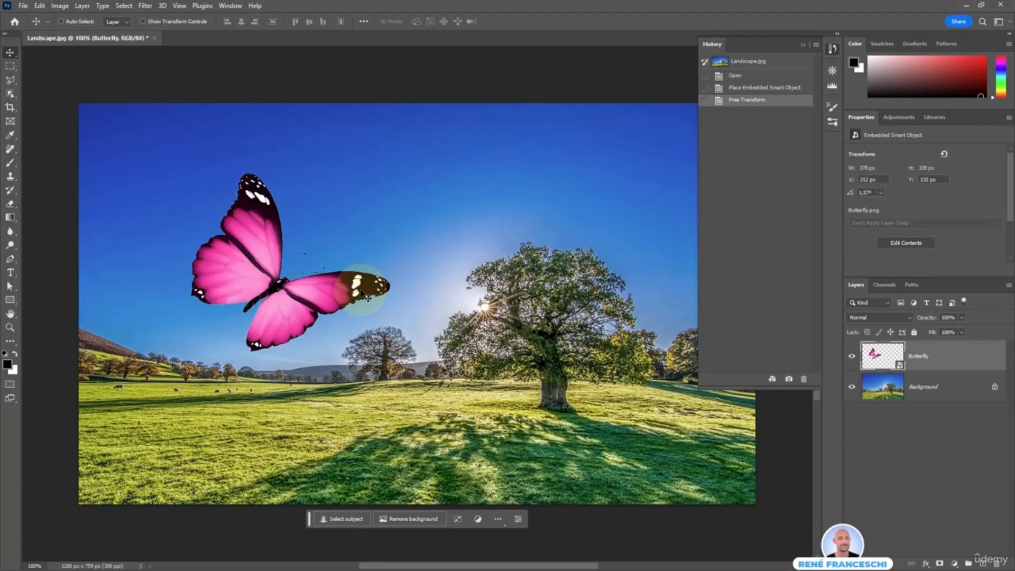
Use Free Transform to enlarge the butterfly to about 14% and rotate it counter-clockwise
key("ctrl+t")
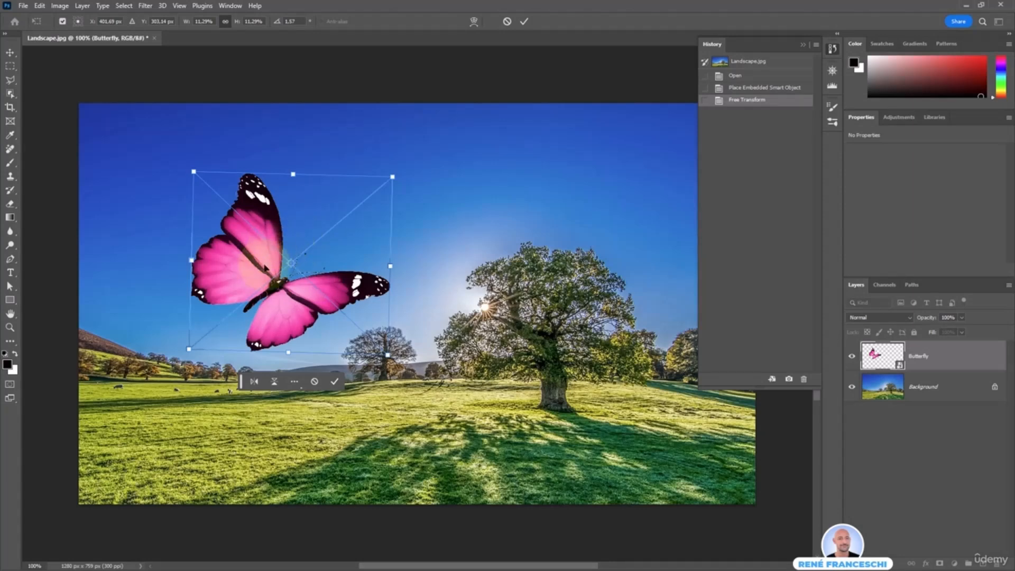
left_click(335, 382)
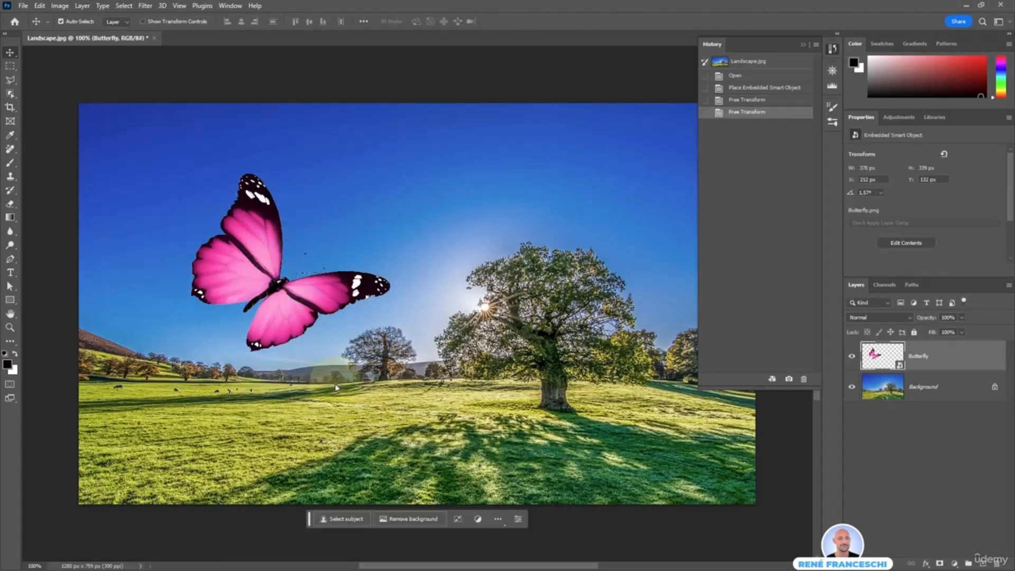
left_click(459, 524)
left_click_drag(392, 177, 451, 150)
left_click_drag(474, 168, 413, 174)
Flip the butterfly horizontally and back, and scale it down from its upper-right corner before applying the transform
left_click(279, 396)
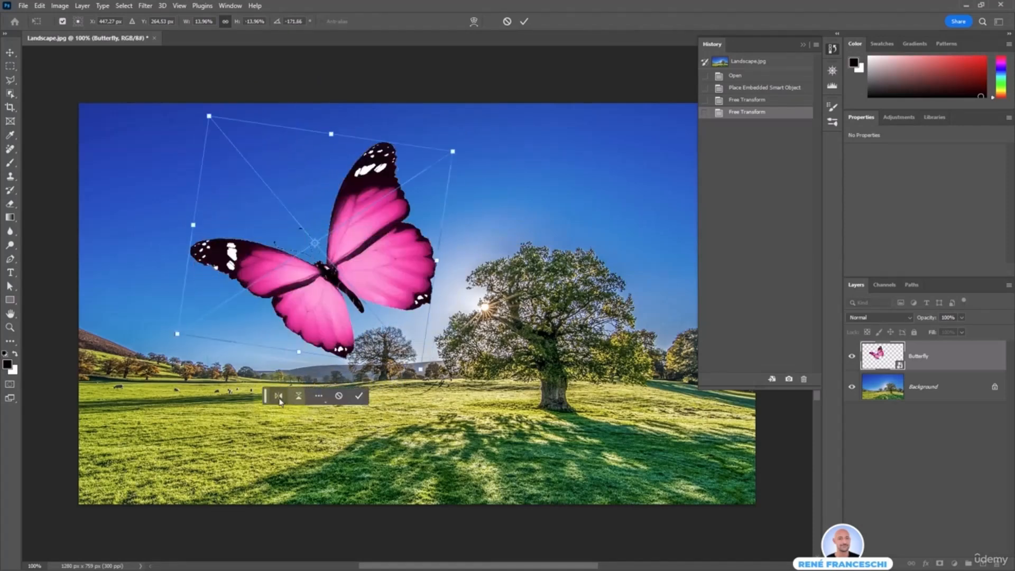
left_click(280, 396)
left_click_drag(419, 129, 335, 227)
key("Return")
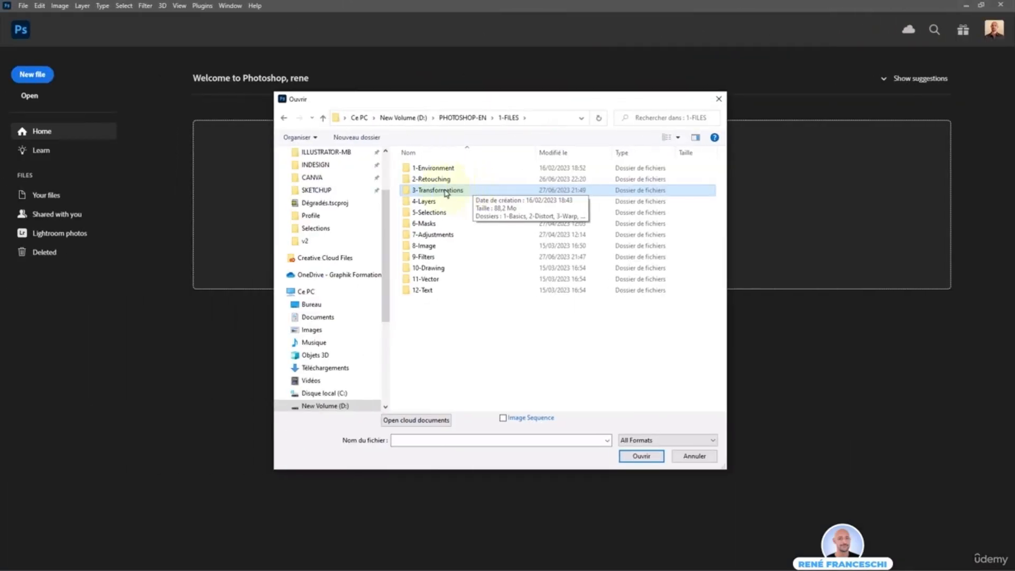
Open the Frame image from the 2-Distort folder inside 3-Transformations
double_click(468, 192)
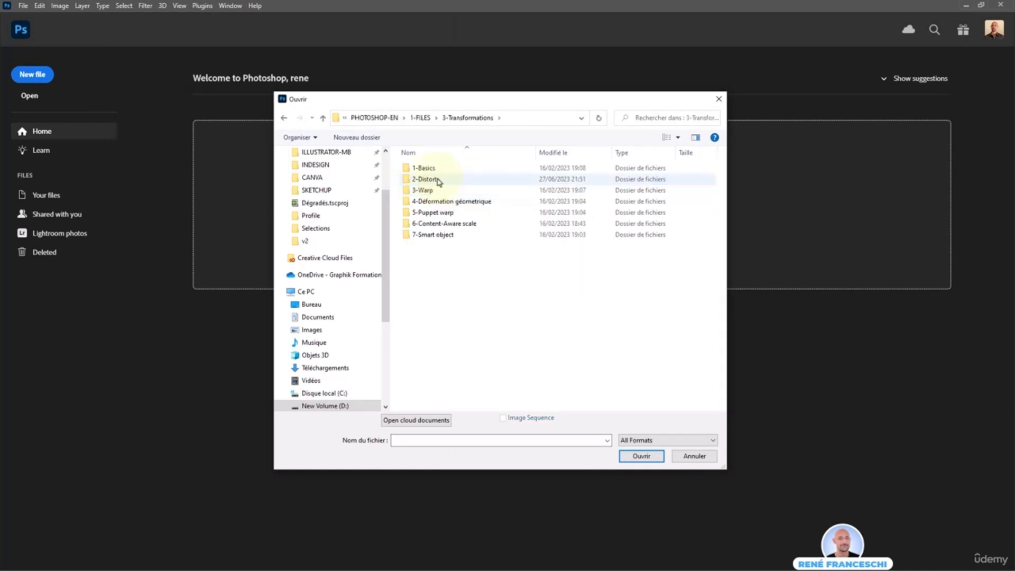
double_click(443, 180)
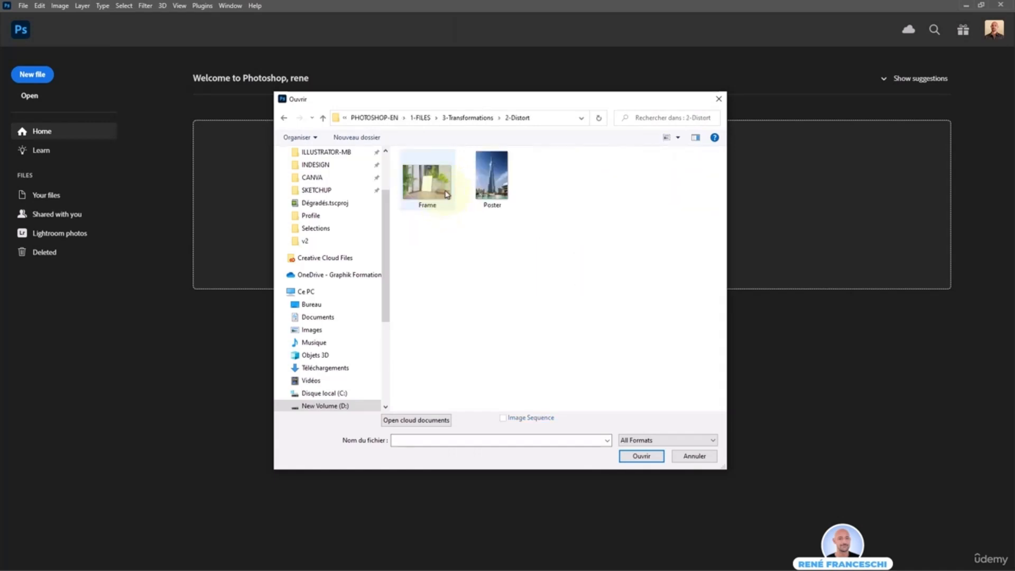
double_click(427, 190)
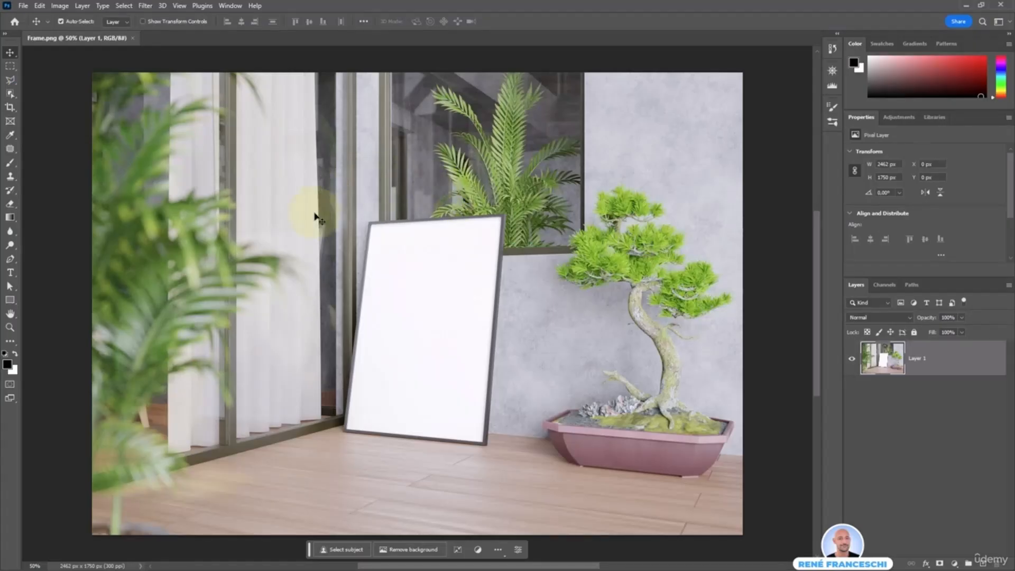
Place the Poster image into the Frame document as an embedded object
left_click(24, 6)
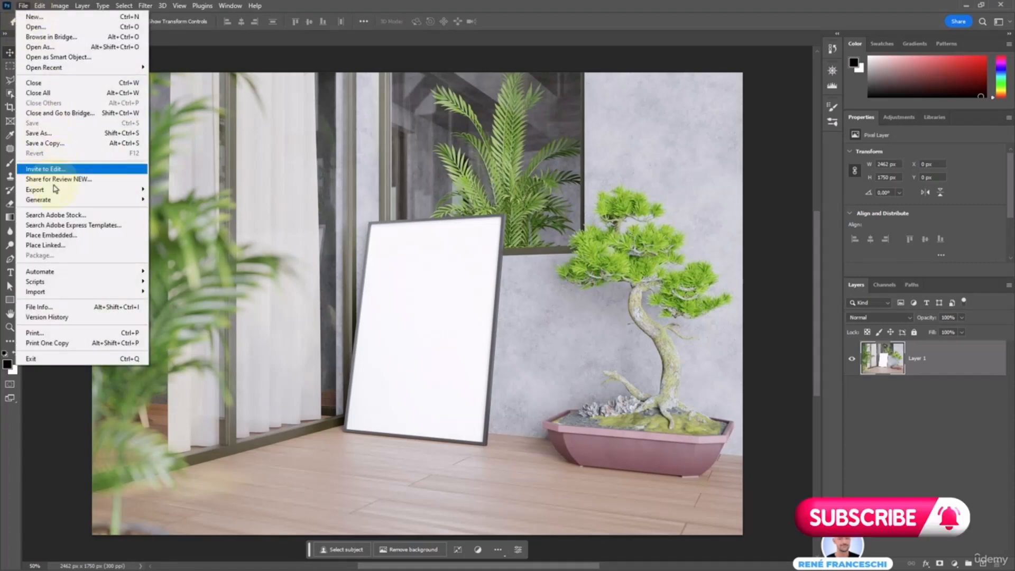
left_click(73, 239)
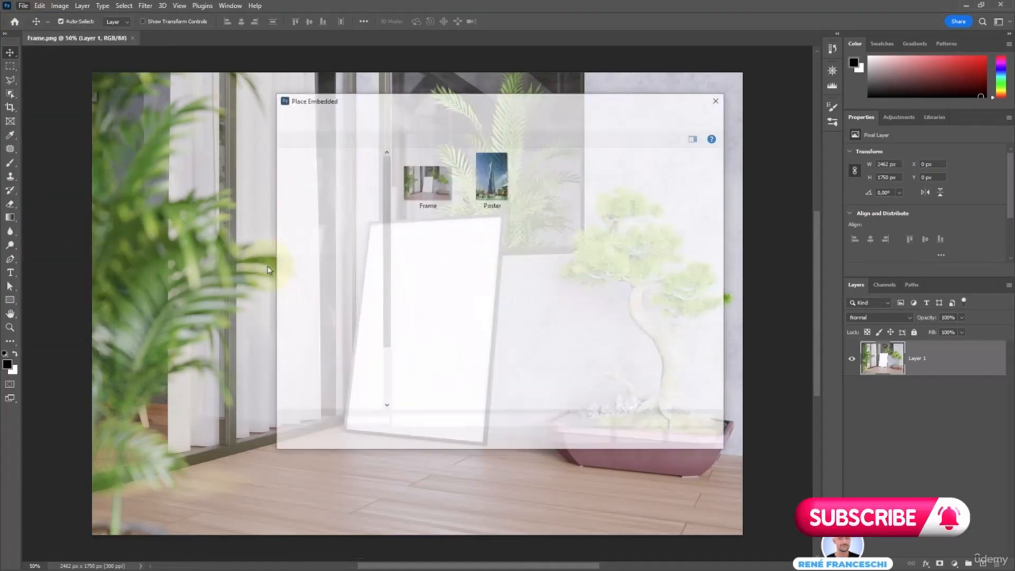
double_click(495, 177)
Scale the poster down to about 514 × 772 px and move it over the blank picture frame
left_click_drag(571, 72, 406, 335)
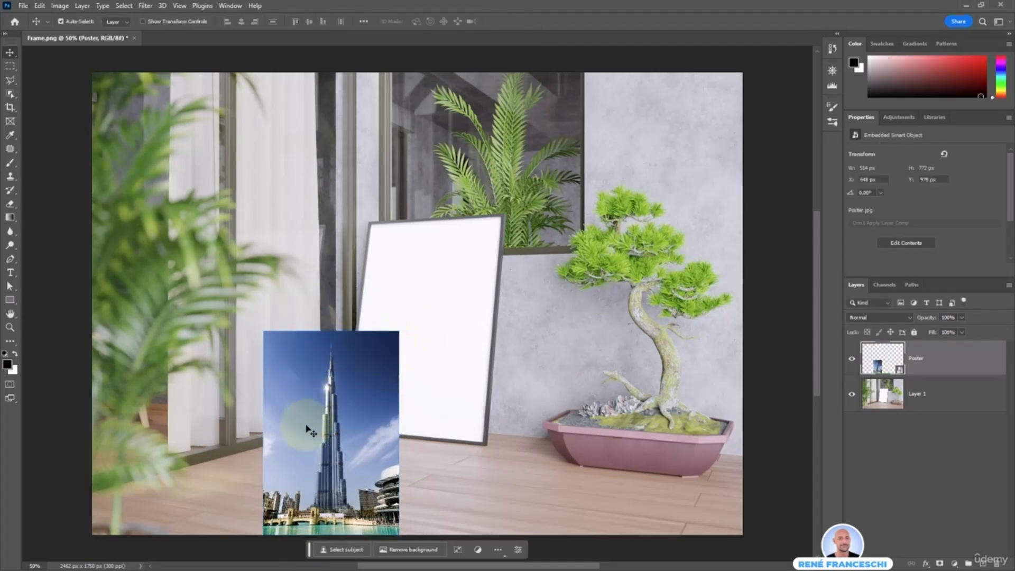
key("Return")
left_click_drag(309, 423, 396, 333)
left_click(915, 364)
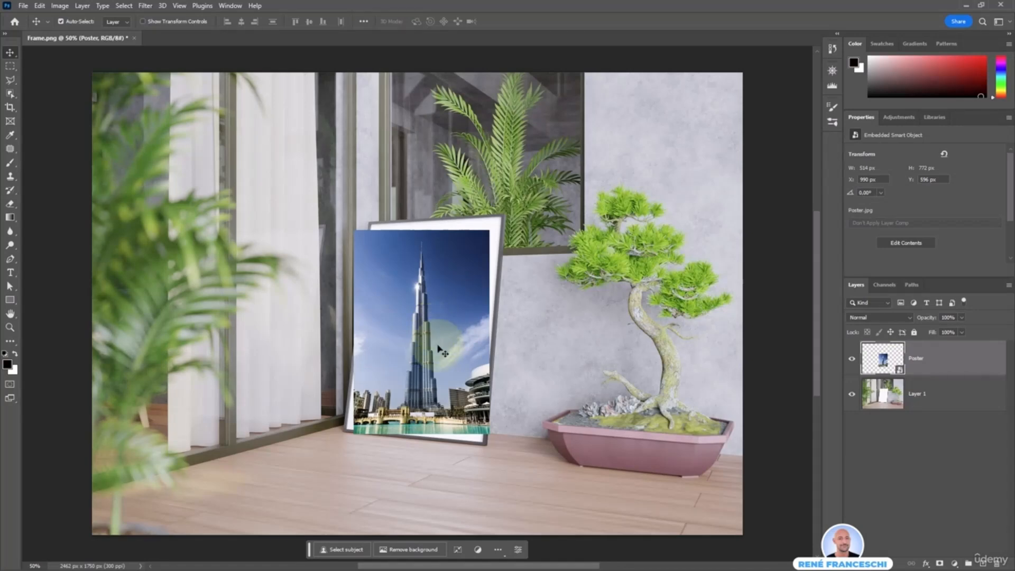
Distort the poster so its four corners match the corners of the leaning white frame, and apply the transform
key("ctrl+t")
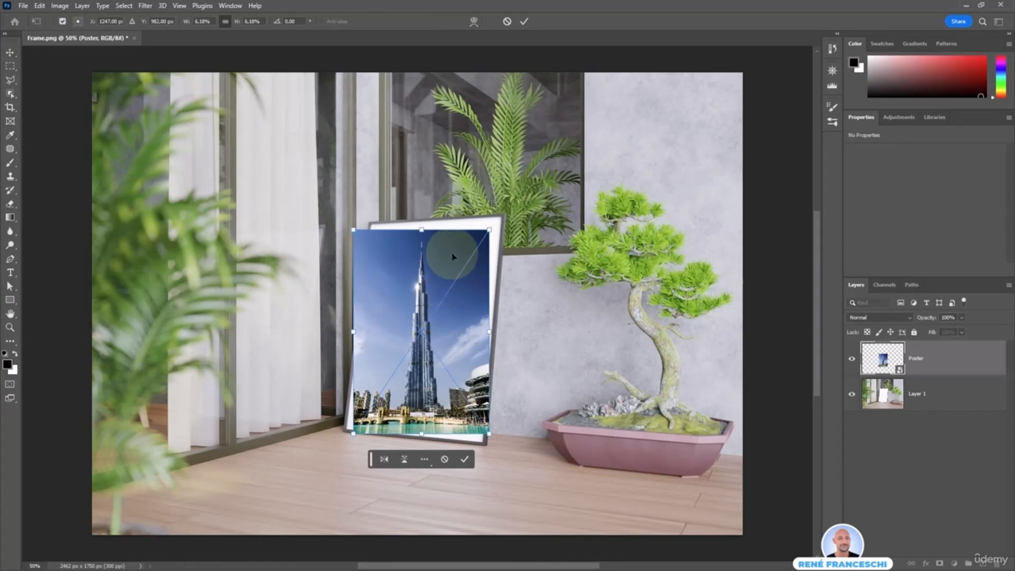
right_click(444, 281)
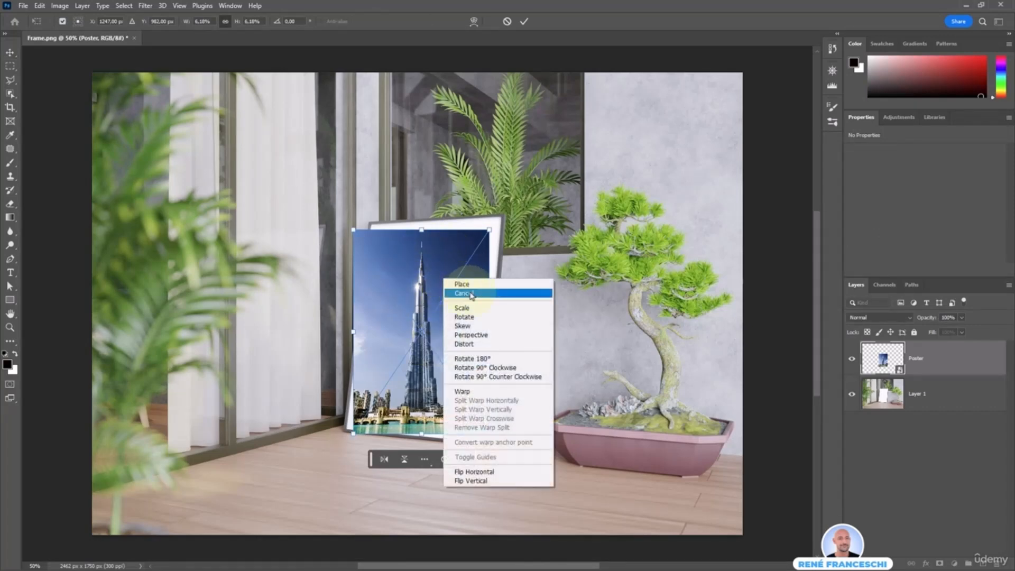
left_click(502, 345)
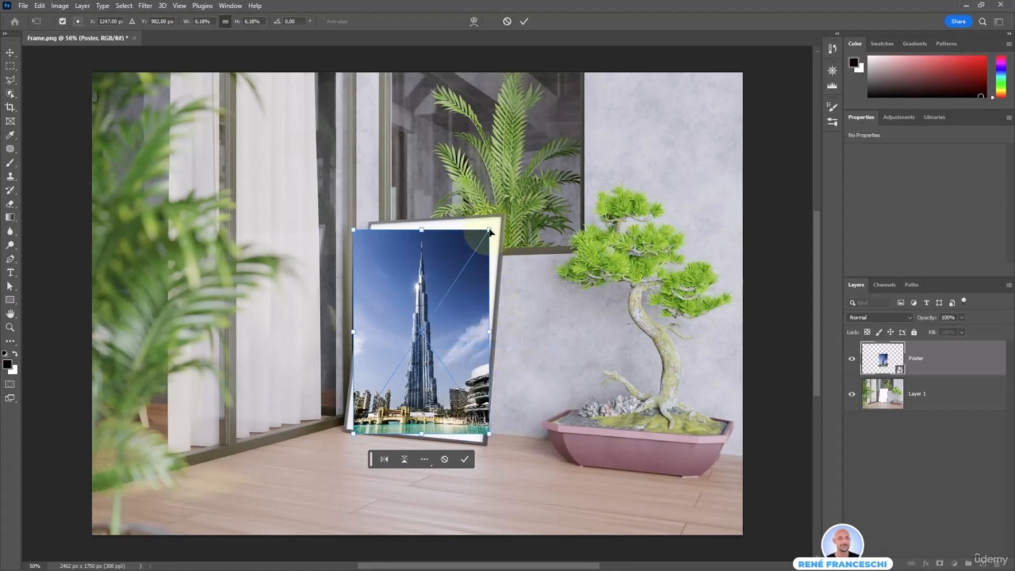
left_click_drag(489, 231, 502, 219)
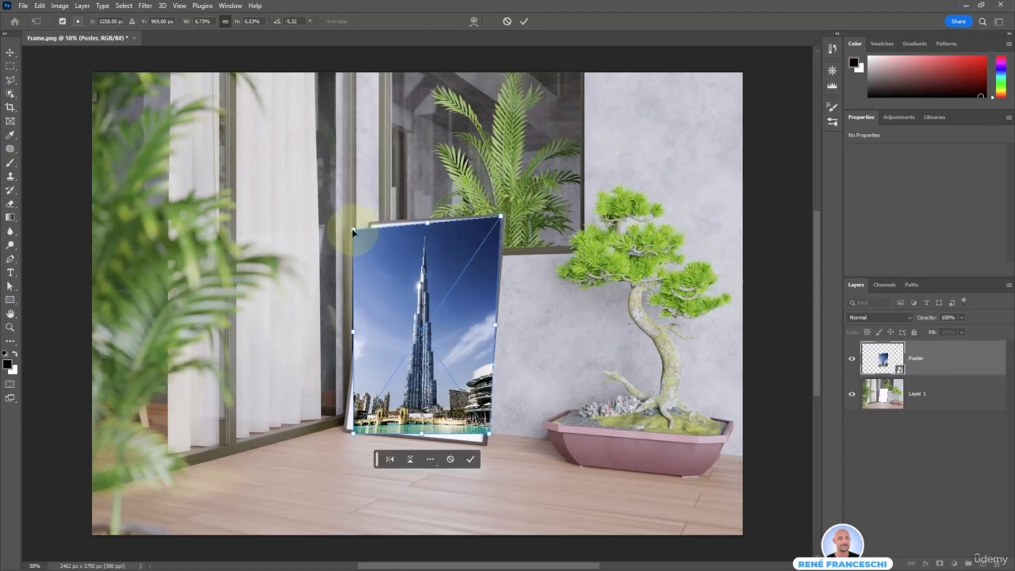
left_click_drag(354, 232, 370, 228)
left_click_drag(354, 434, 346, 432)
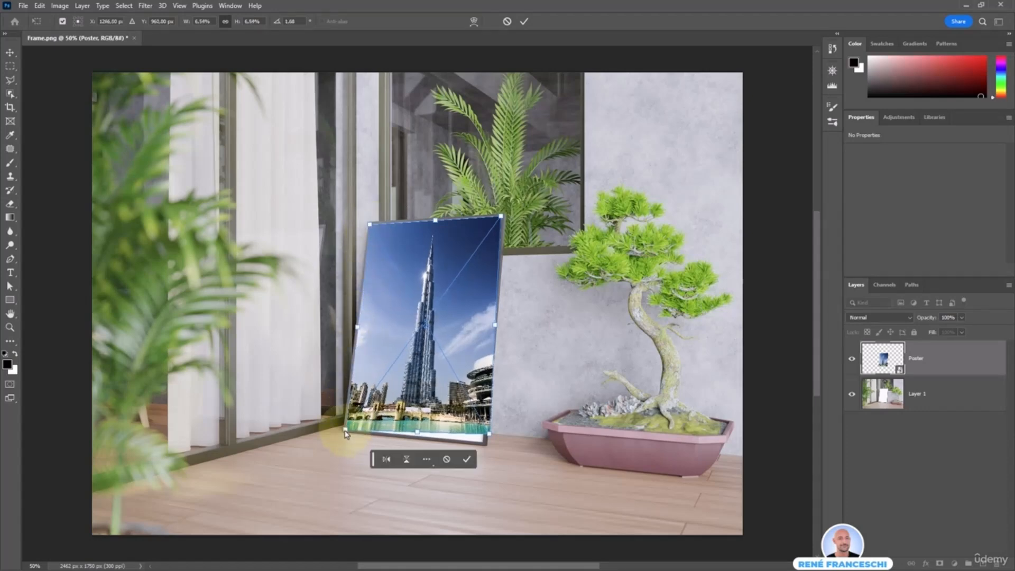
left_click_drag(488, 437, 485, 441)
left_click(467, 469)
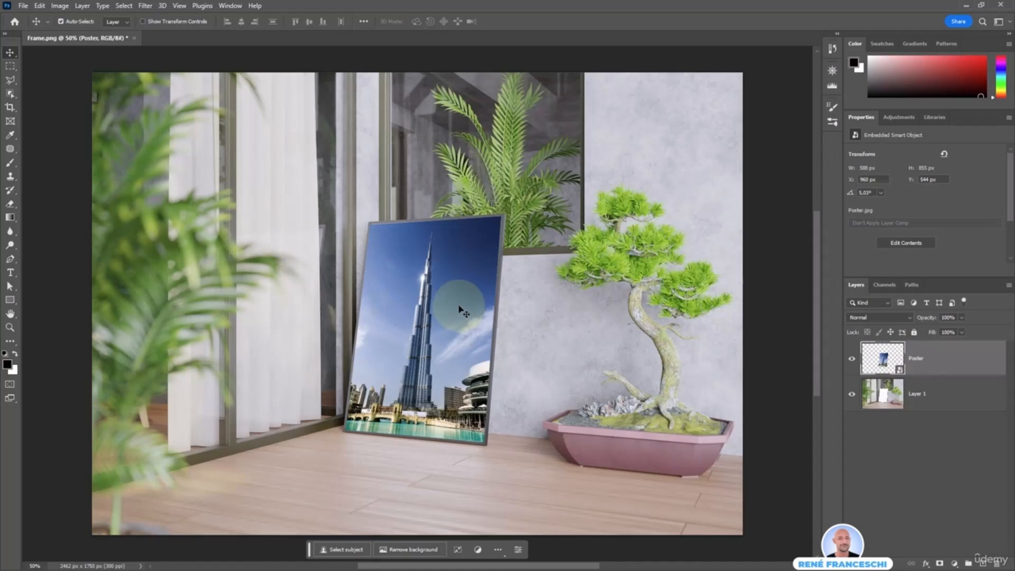
Refine the poster's Distort transform so its upper corners sit exactly against the inner edge of the leaning frame, and apply it
key("ctrl+t")
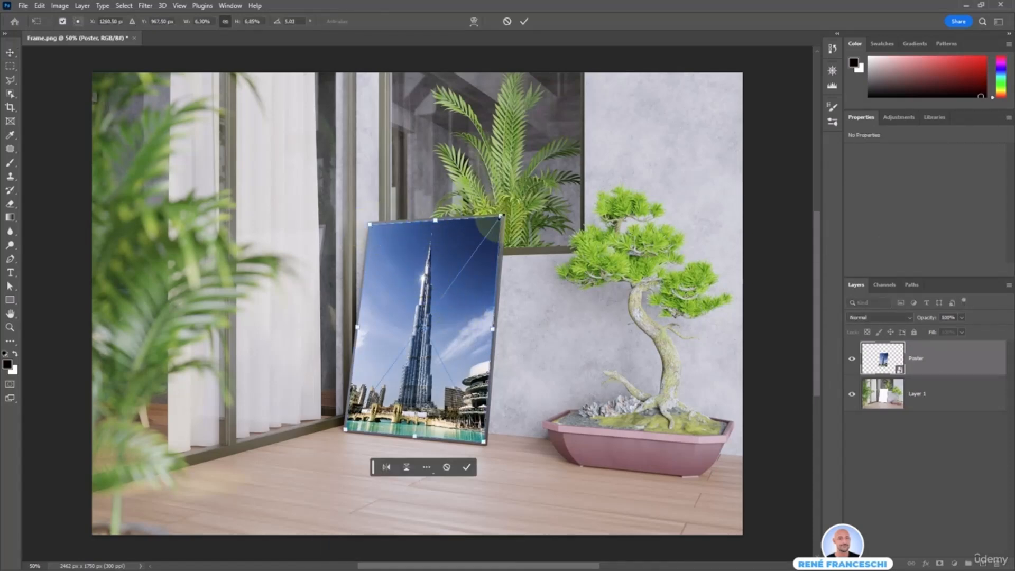
right_click(465, 245)
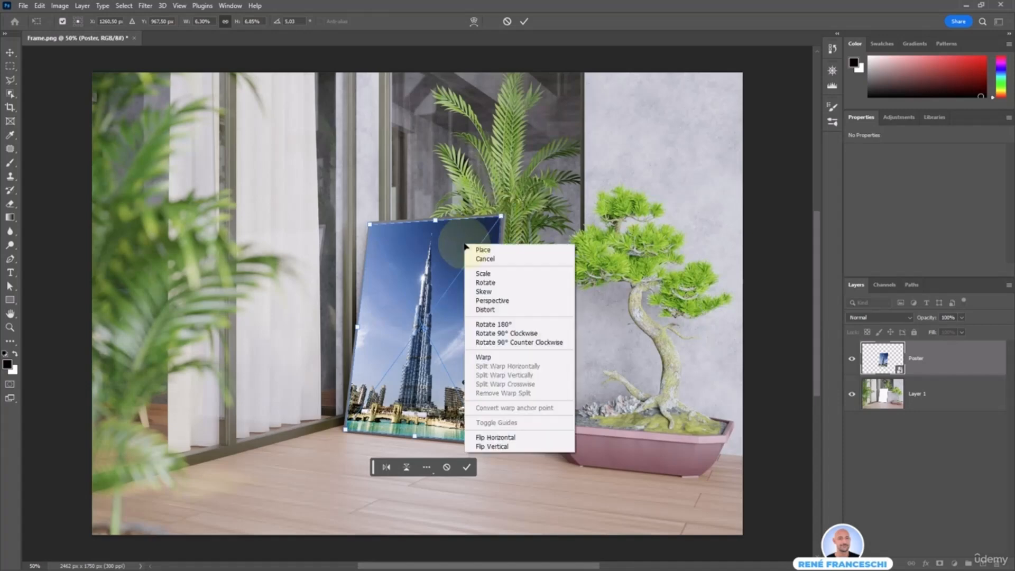
left_click(514, 314)
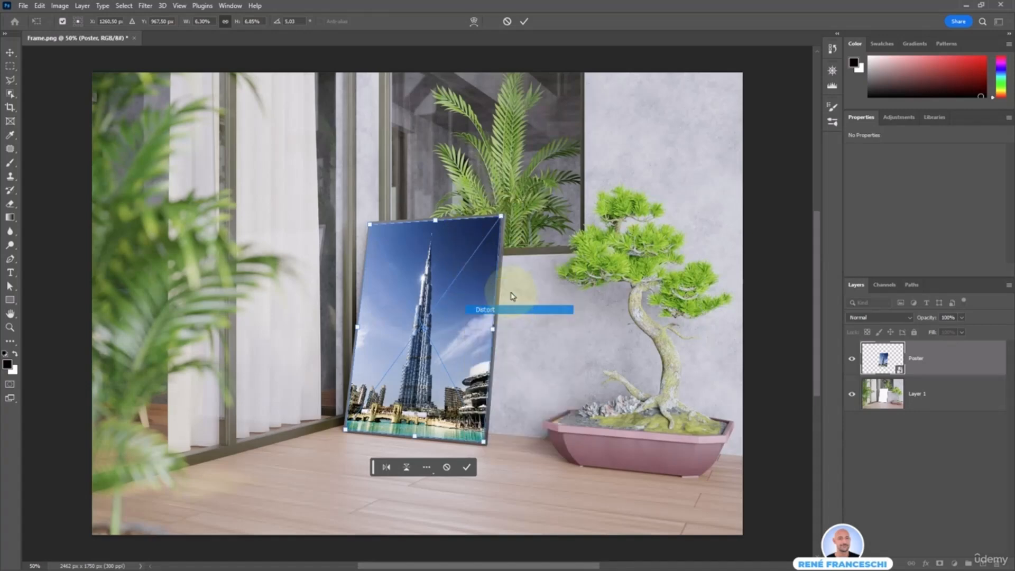
left_click_drag(501, 216, 501, 216)
scroll(345, 432, "up", 10)
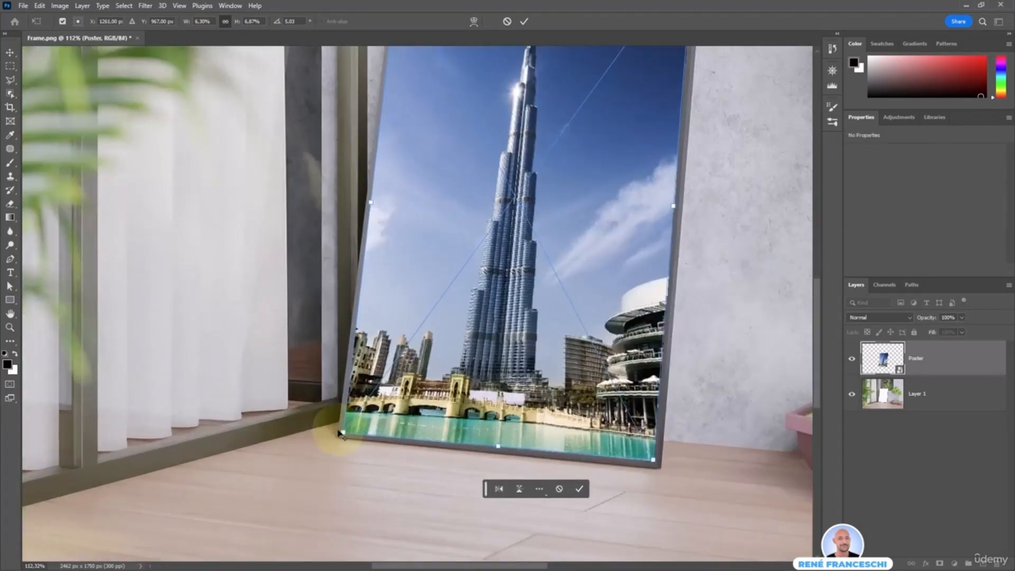
left_click_drag(344, 433, 344, 544)
left_click_drag(457, 69, 404, 304)
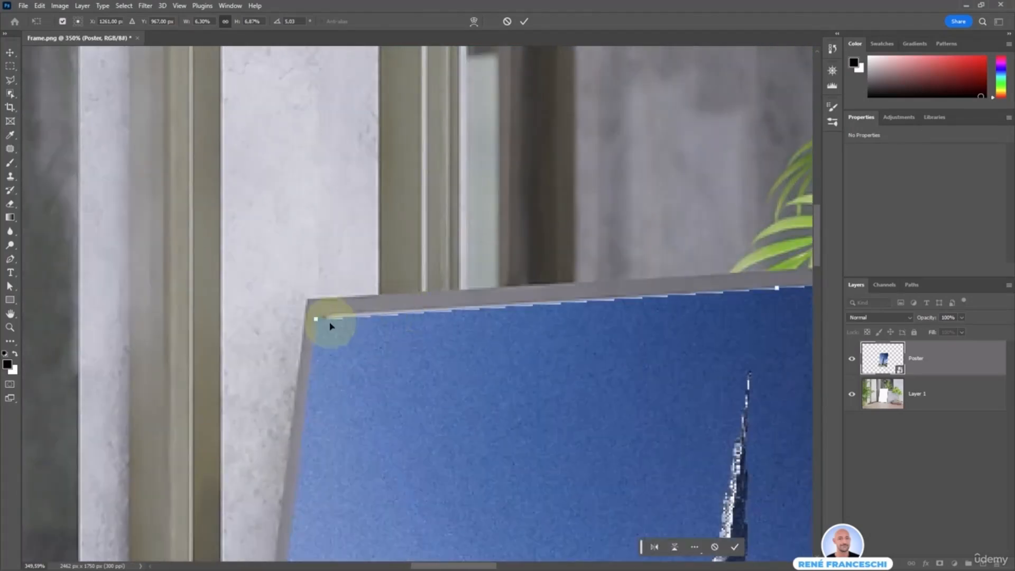
left_click_drag(316, 321, 324, 316)
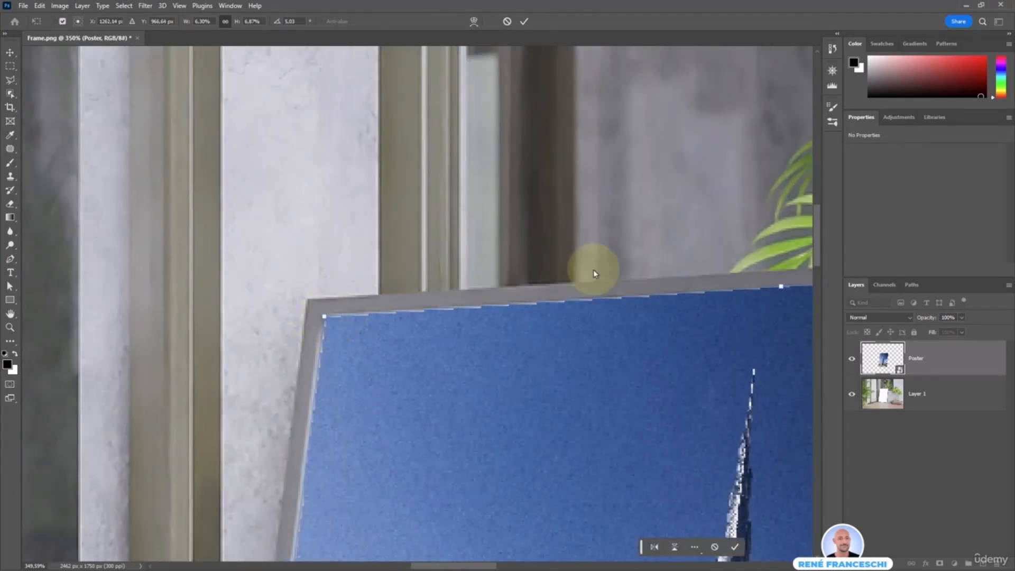
left_click_drag(548, 281, 376, 258)
mouse_move(619, 275)
left_mouse_down()
mouse_move(601, 293)
mouse_move(618, 277)
left_mouse_up()
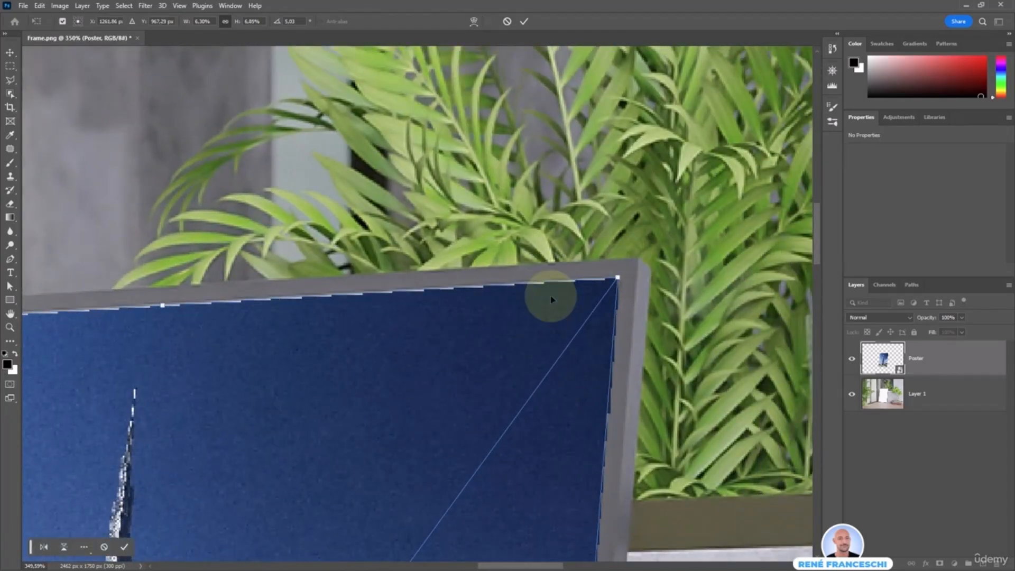
key("Return")
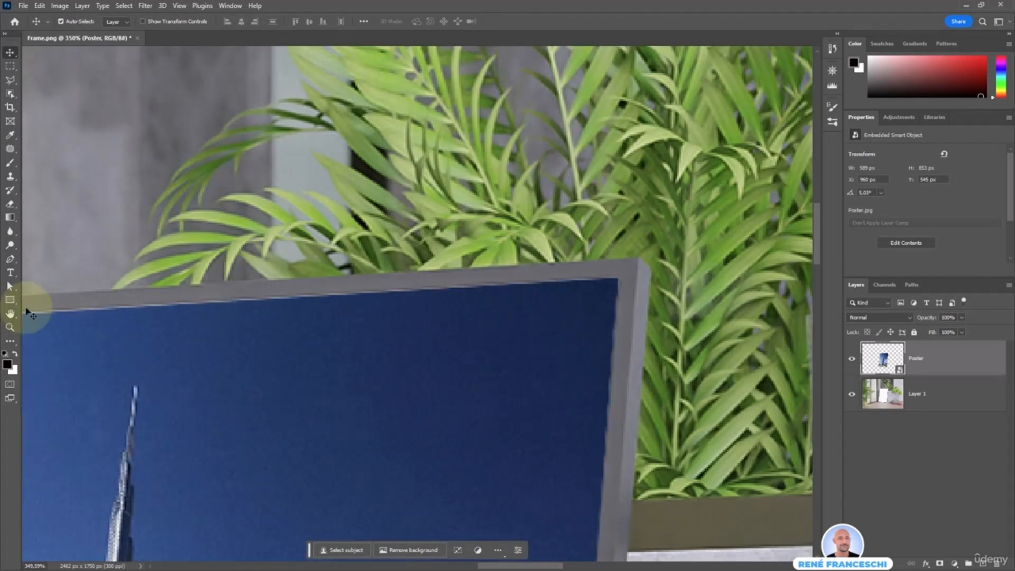
double_click(10, 313)
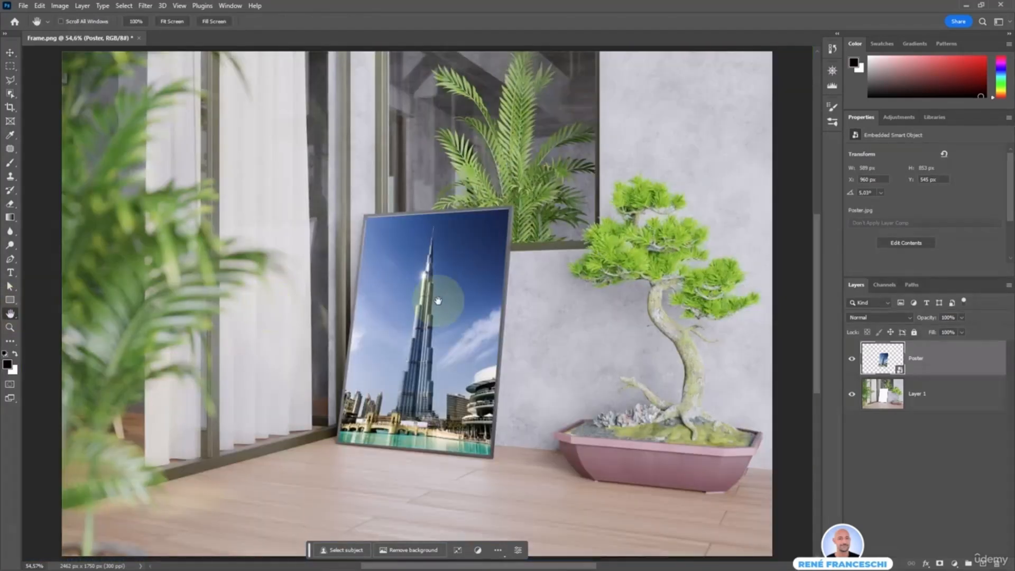
key("v")
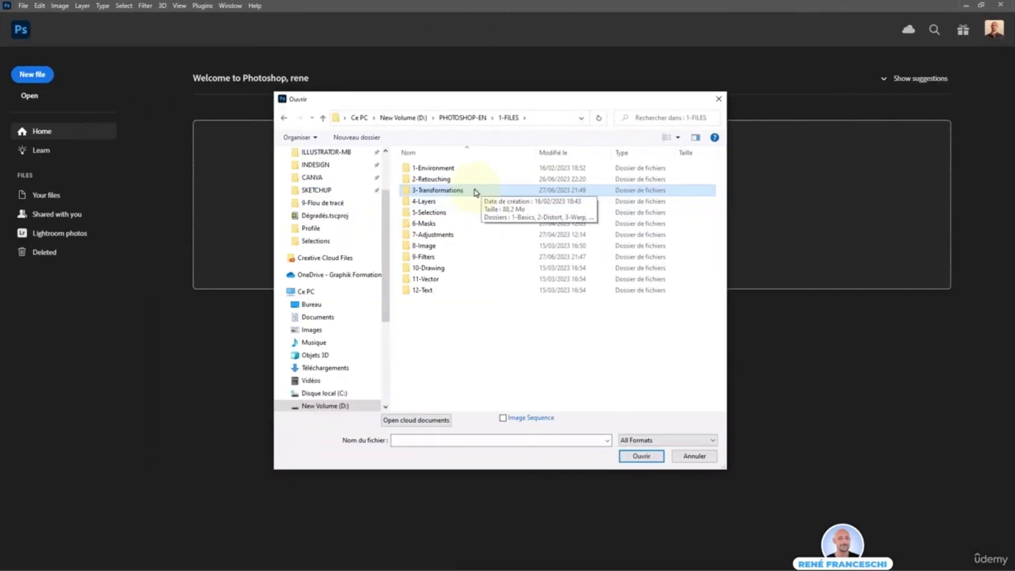
Open the Flag pole image from the 3-Warp folder inside 3-Transformations
double_click(463, 191)
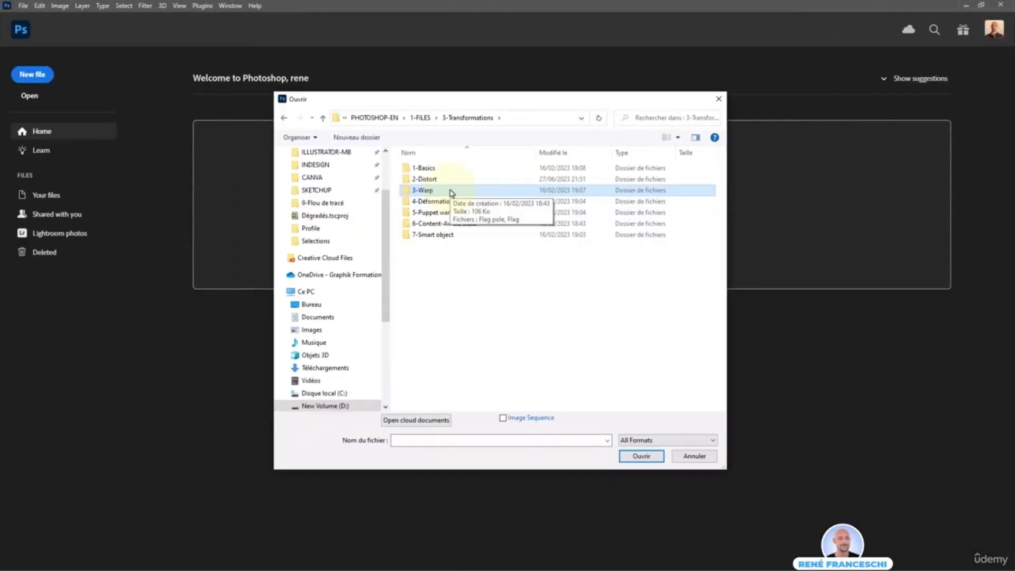
double_click(429, 189)
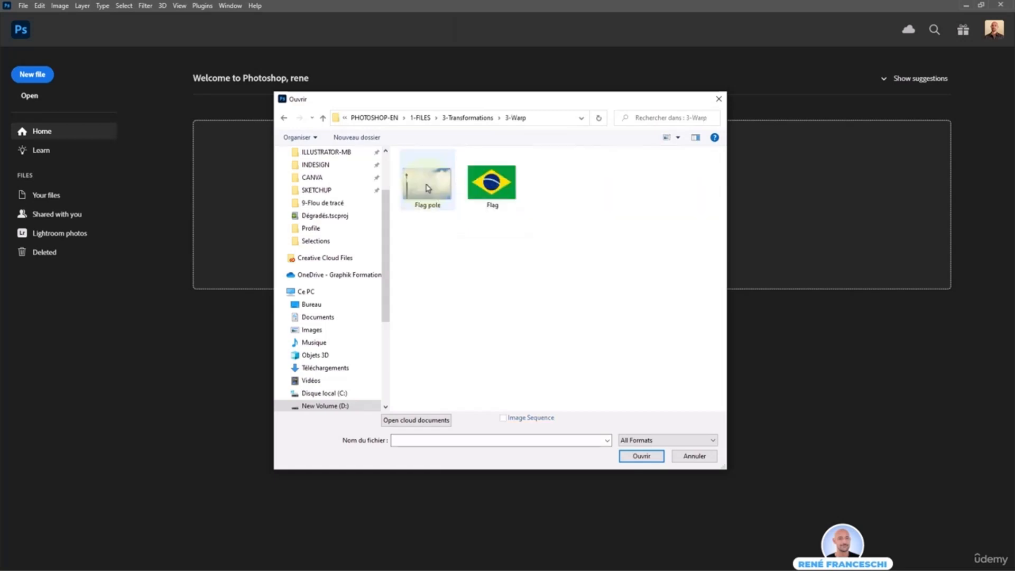
double_click(429, 188)
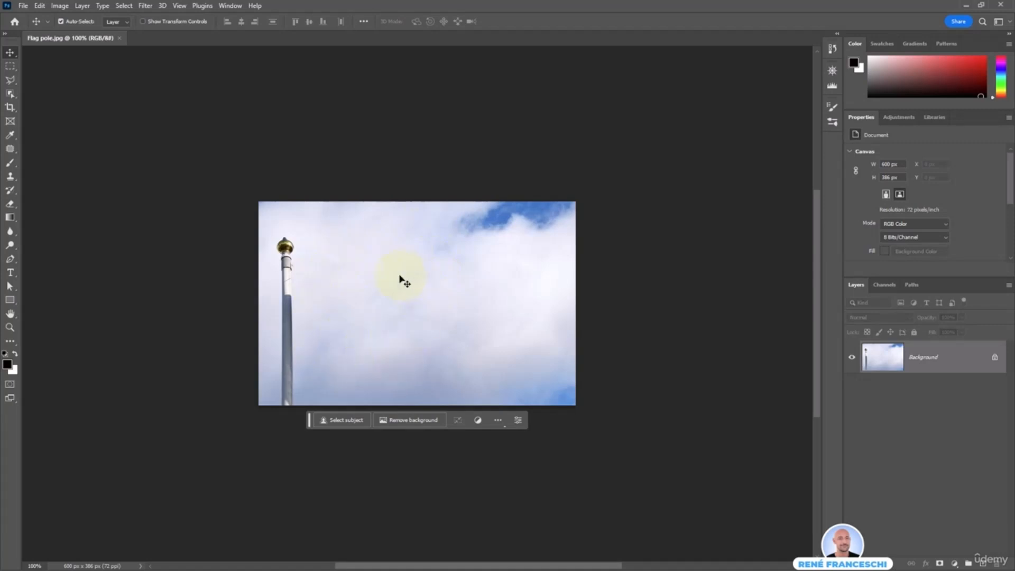
Place the Flag image into the Flag pole document as an embedded object
left_click(24, 6)
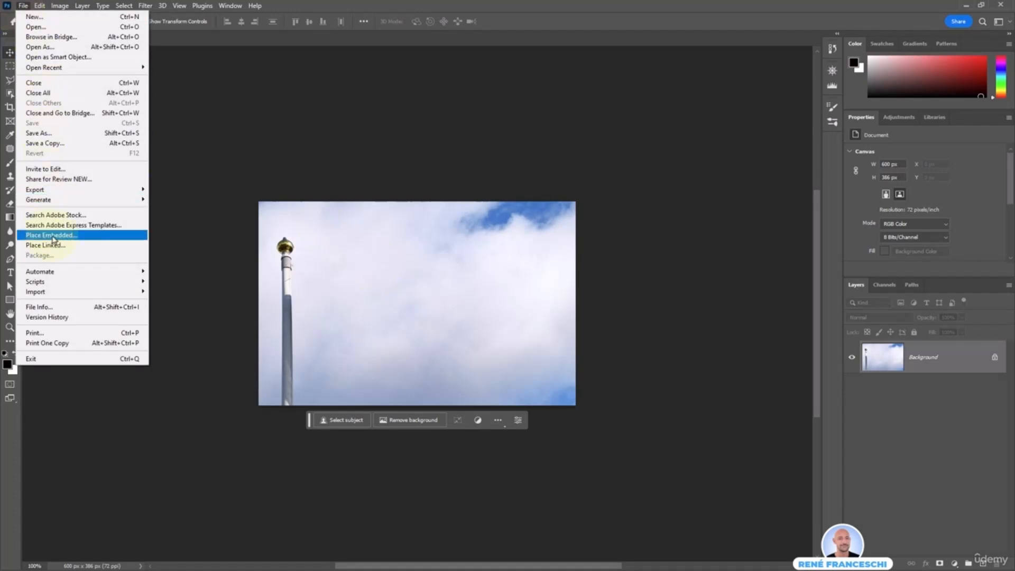
left_click(91, 239)
left_click(495, 193)
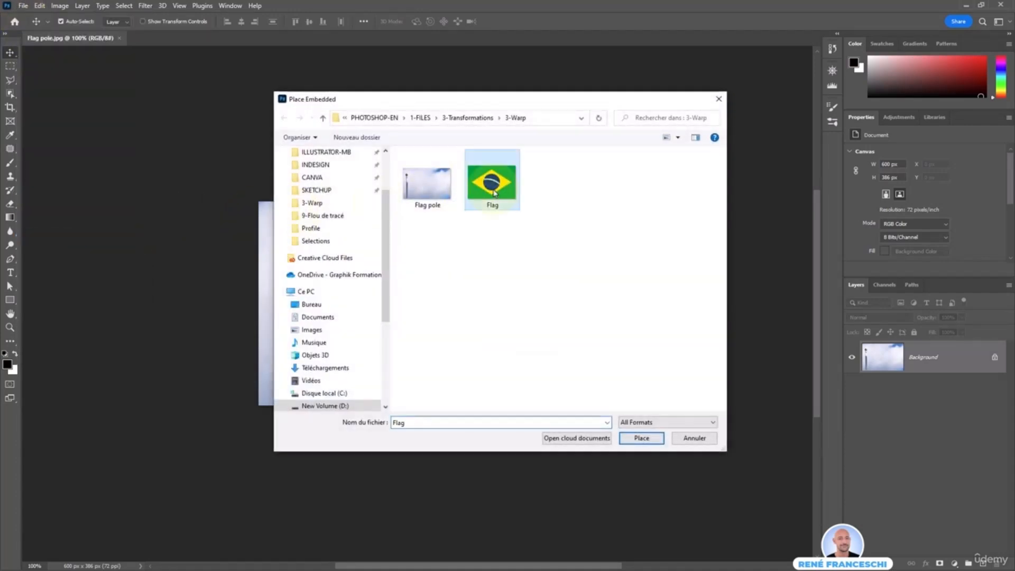
double_click(495, 193)
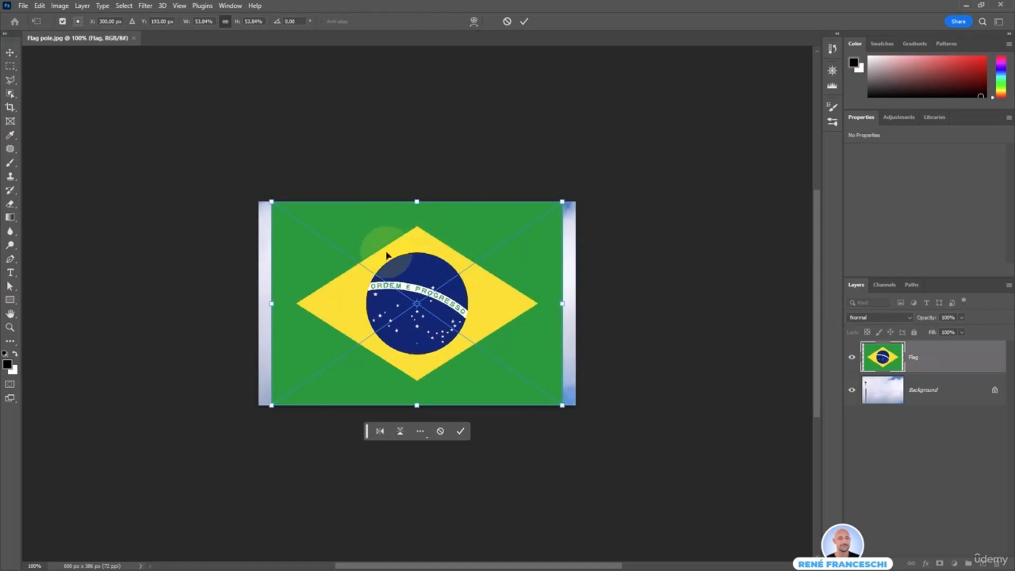
Scale the flag down to about 344 × 241 px, position it against the pole's upper part, and apply the placement
left_click_drag(562, 202, 453, 278)
left_click_drag(439, 358, 464, 325)
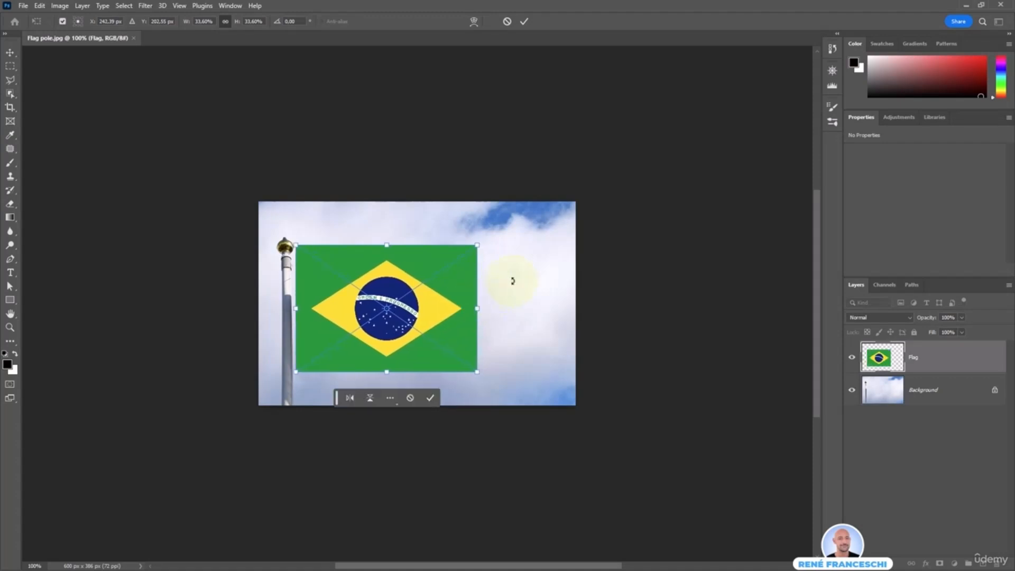
key("Return")
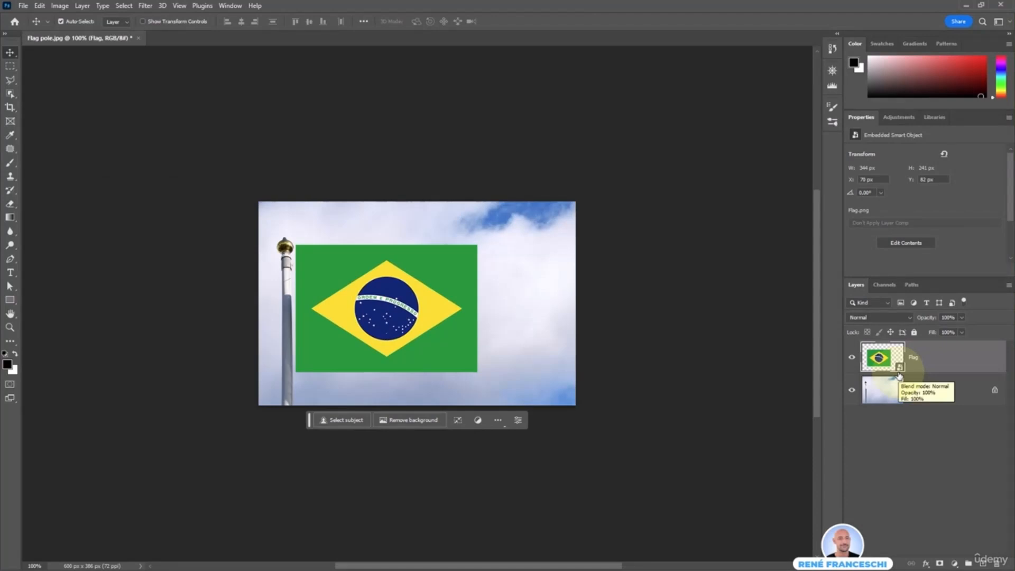
Warp the flag by raising its upper-right corner slightly and moving both pole-side corners vertically inward against the pole
left_click(458, 423)
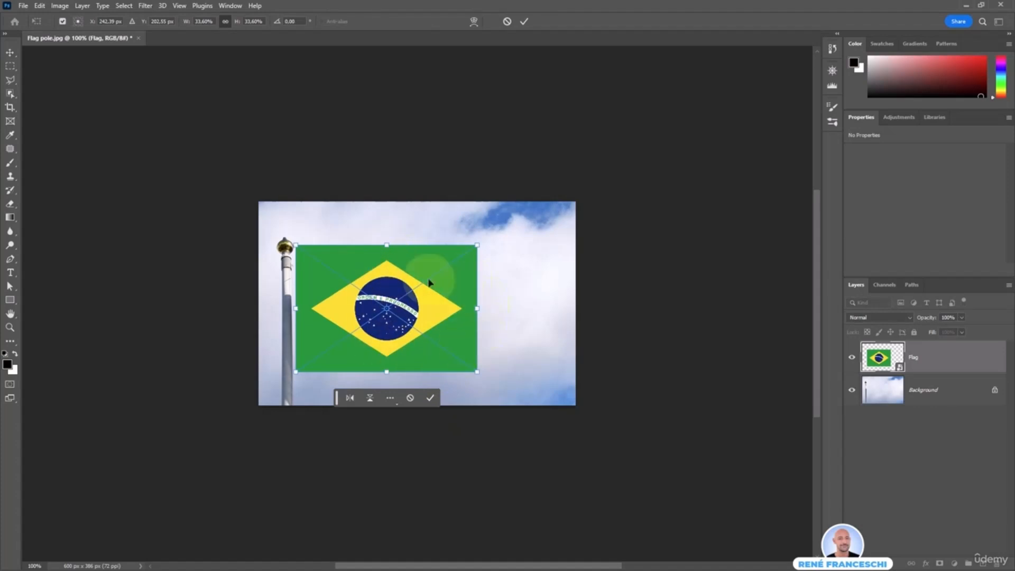
right_click(445, 301)
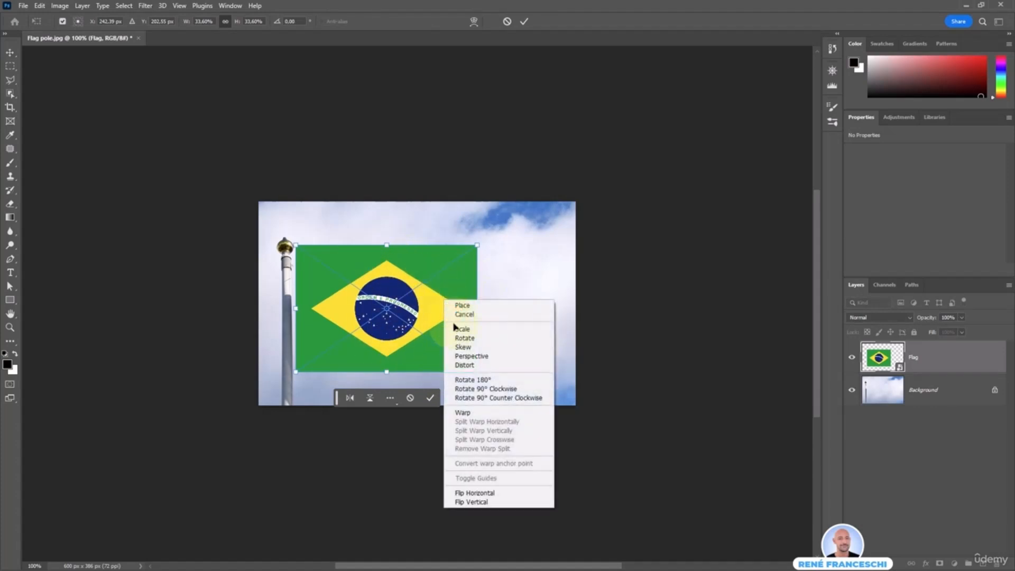
left_click(479, 414)
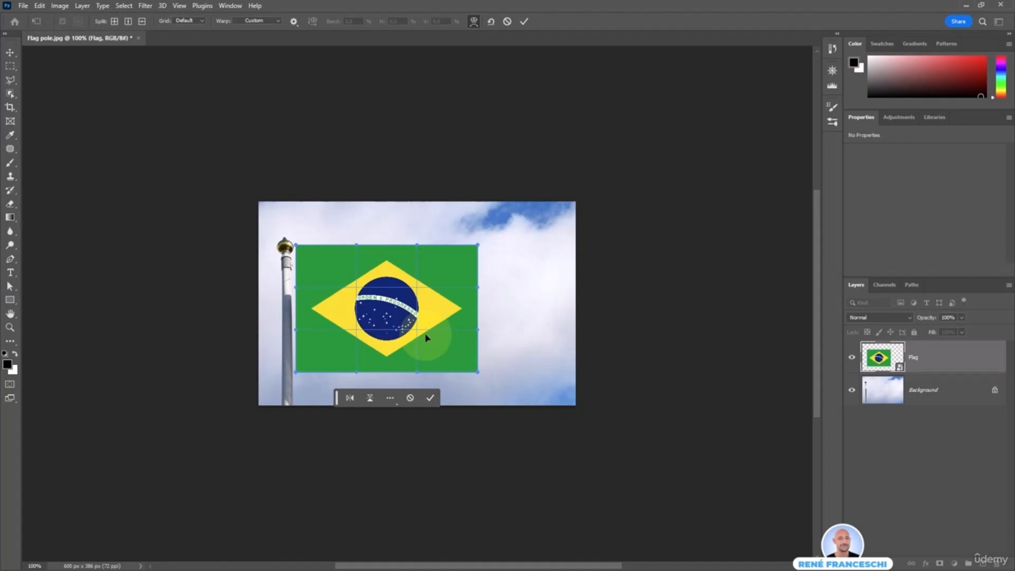
mouse_move(479, 248)
left_mouse_down()
mouse_move(456, 272)
mouse_move(492, 252)
mouse_move(483, 238)
left_mouse_up()
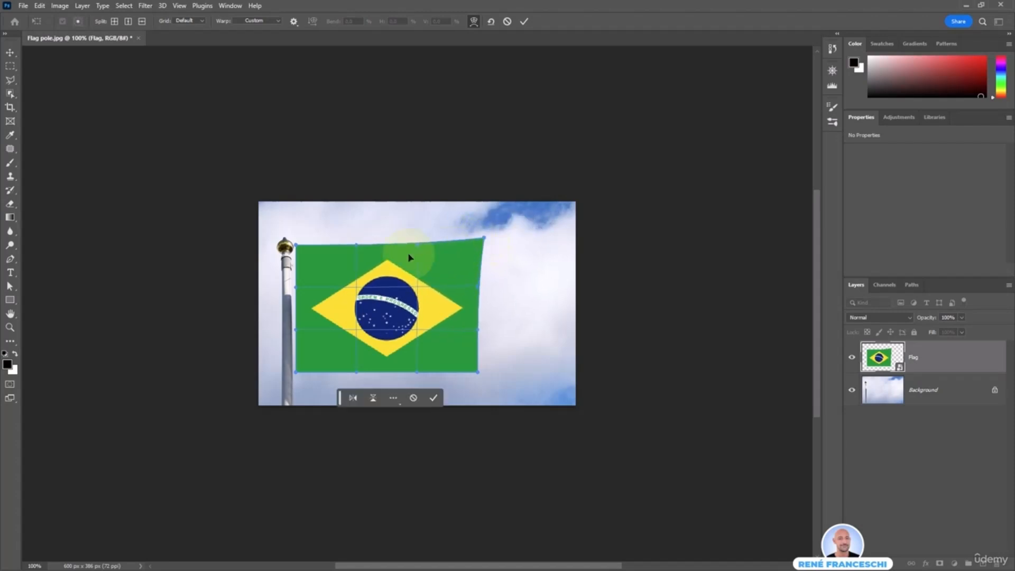
left_click_drag(296, 245, 295, 263)
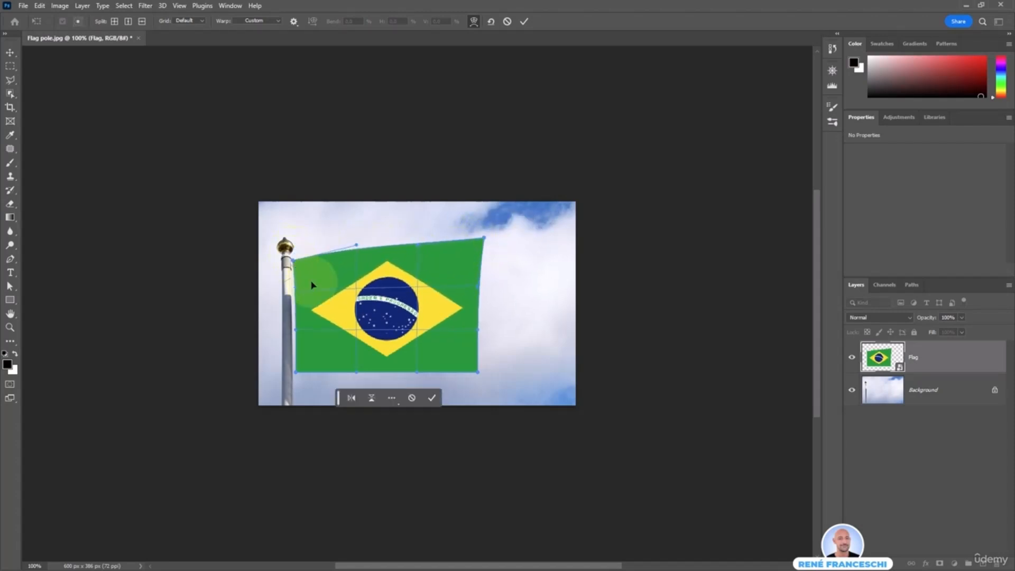
left_click_drag(296, 375, 316, 350)
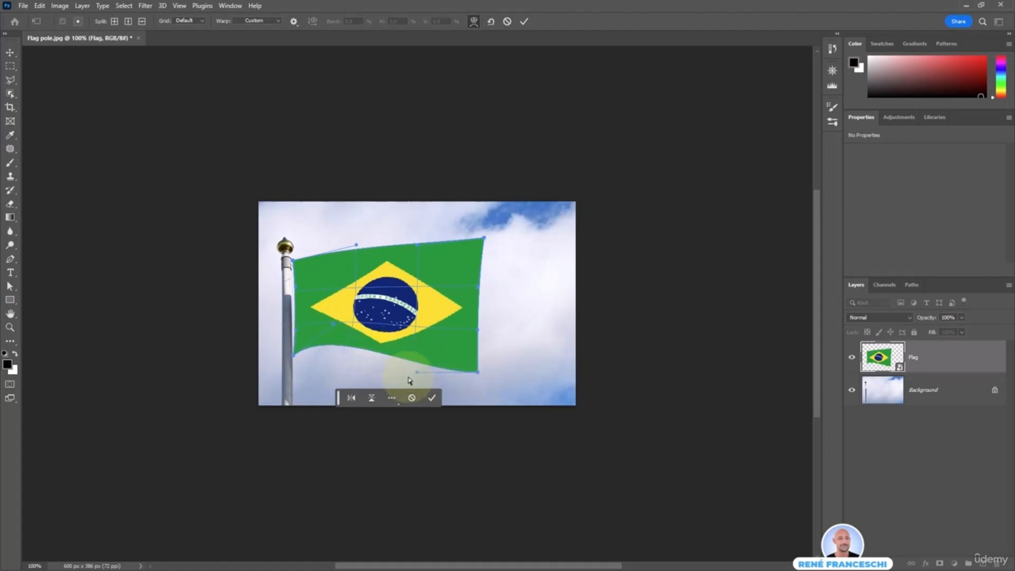
Bend the flag's outer edges and interior with the warp handles to give it a waving shape
left_click_drag(417, 371, 460, 286)
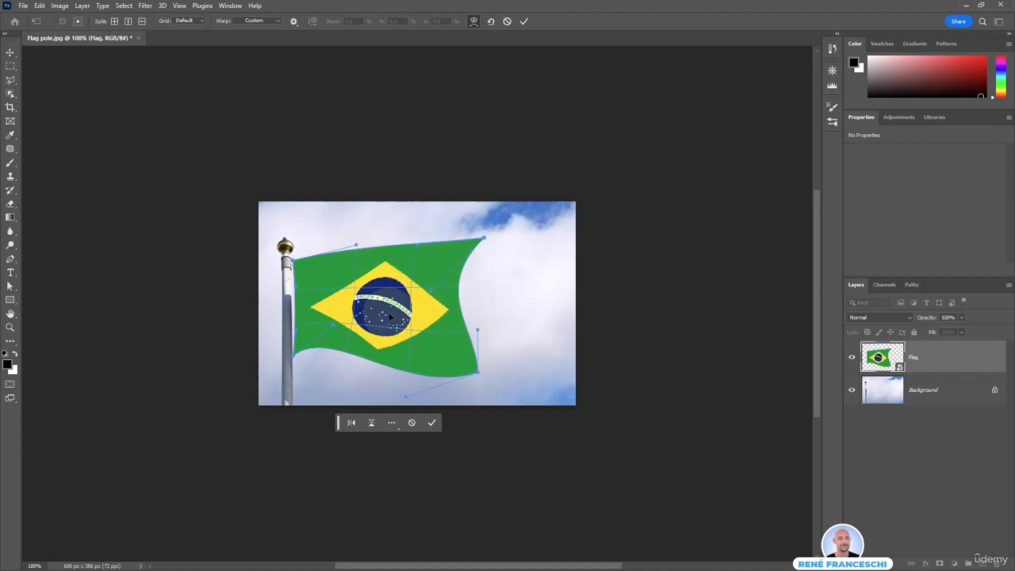
mouse_move(384, 304)
left_mouse_down()
mouse_move(375, 317)
mouse_move(376, 307)
left_mouse_up()
left_click_drag(298, 290, 302, 264)
left_click_drag(417, 245, 414, 260)
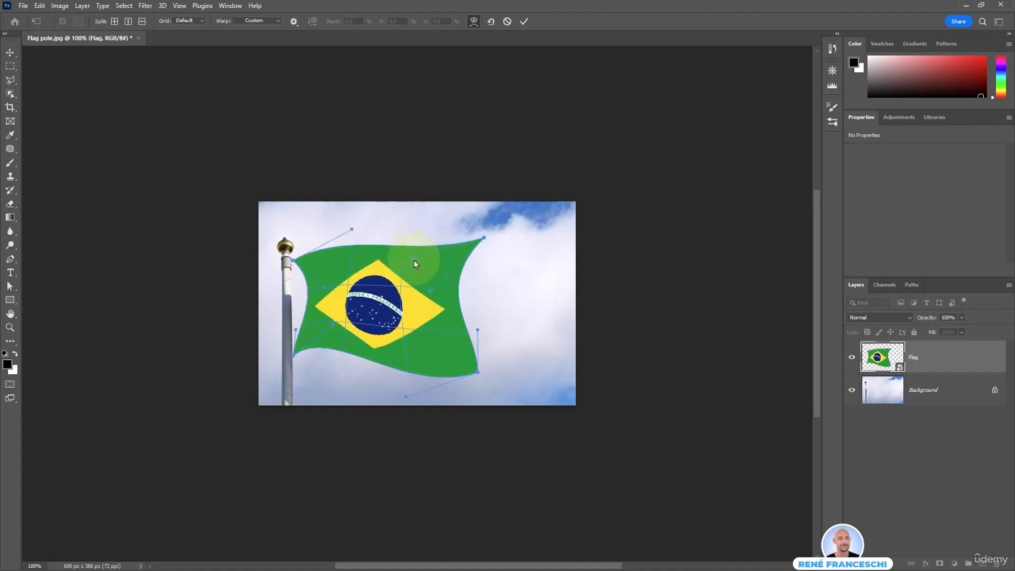
mouse_move(477, 330)
left_mouse_down()
mouse_move(507, 337)
mouse_move(488, 340)
left_mouse_up()
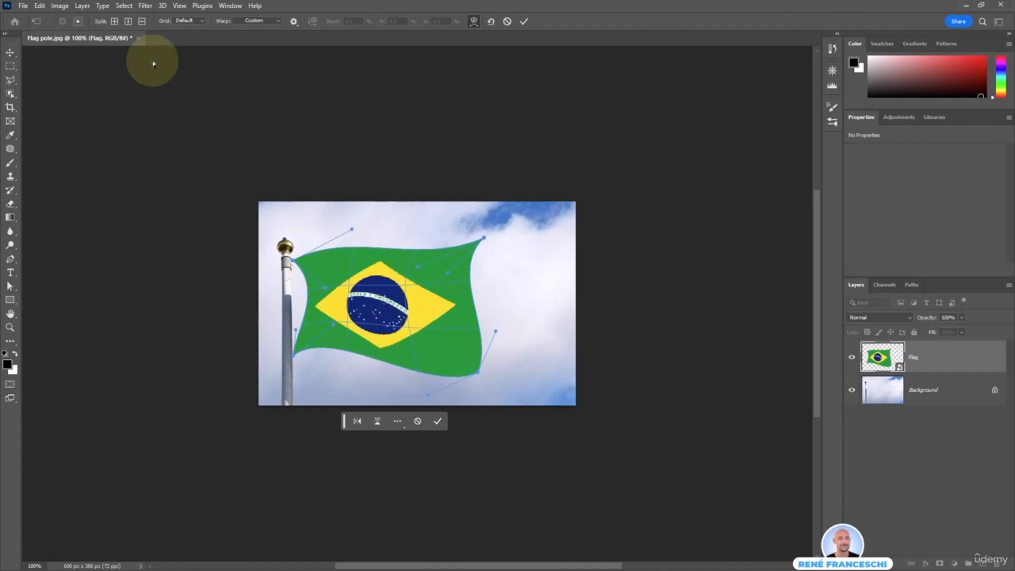
Split the flag's warp vertically through the central emblem, reshape the flag around the new division, and apply the warp
left_click(128, 22)
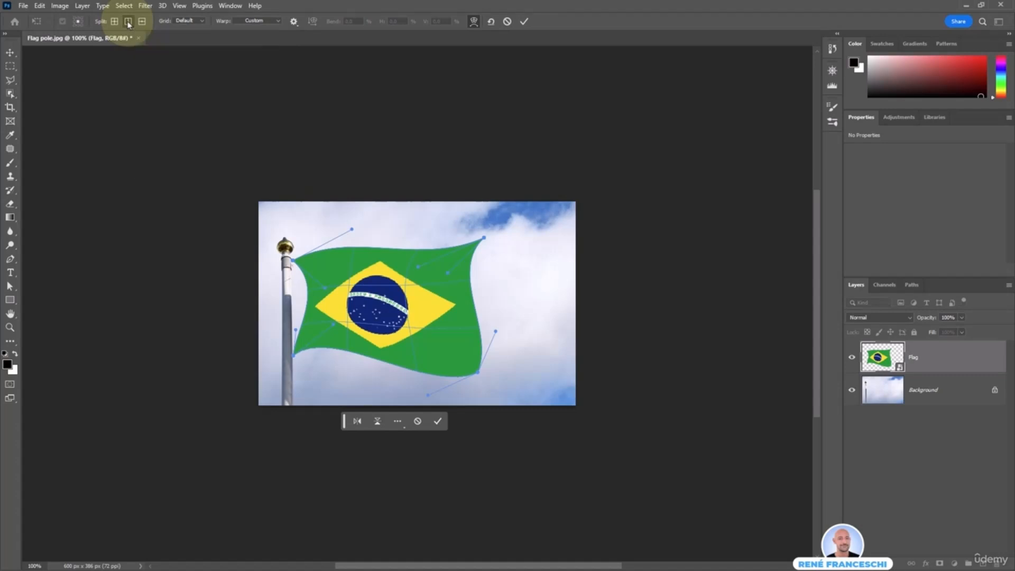
left_click(381, 283)
mouse_move(386, 248)
left_mouse_down()
mouse_move(386, 283)
mouse_move(367, 282)
mouse_move(385, 253)
left_mouse_up()
left_click_drag(385, 332, 390, 336)
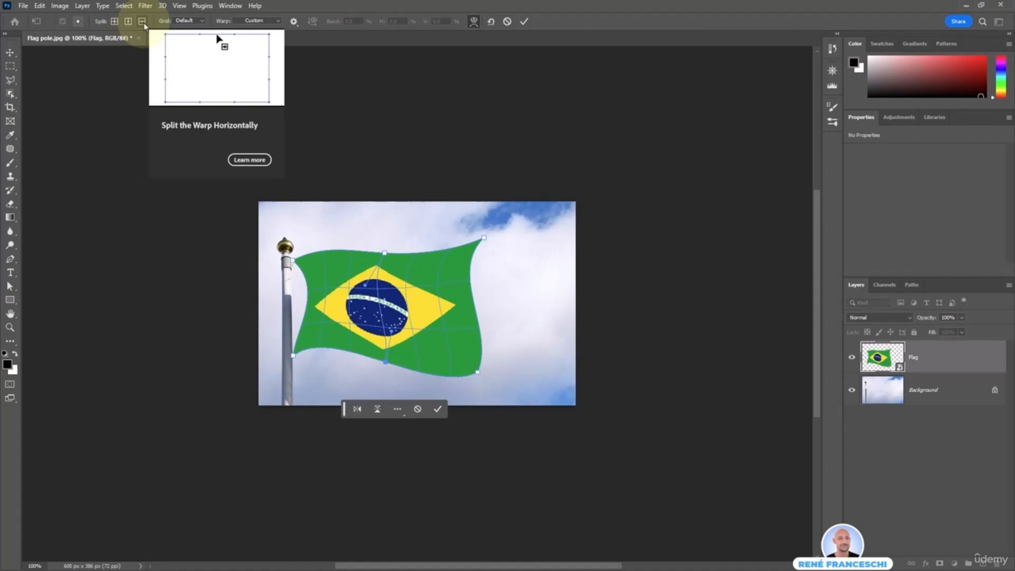
left_click(114, 22)
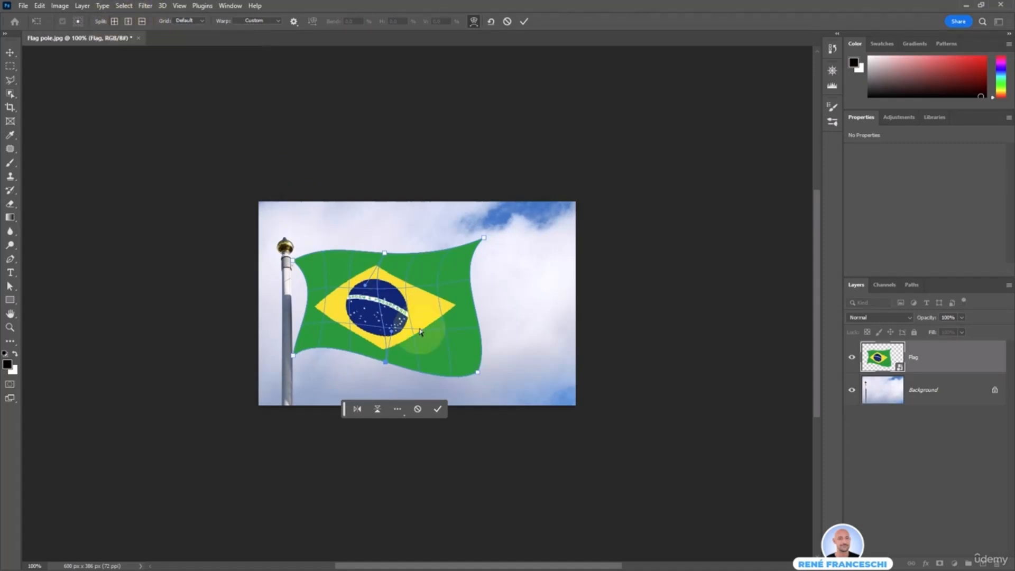
key("Return")
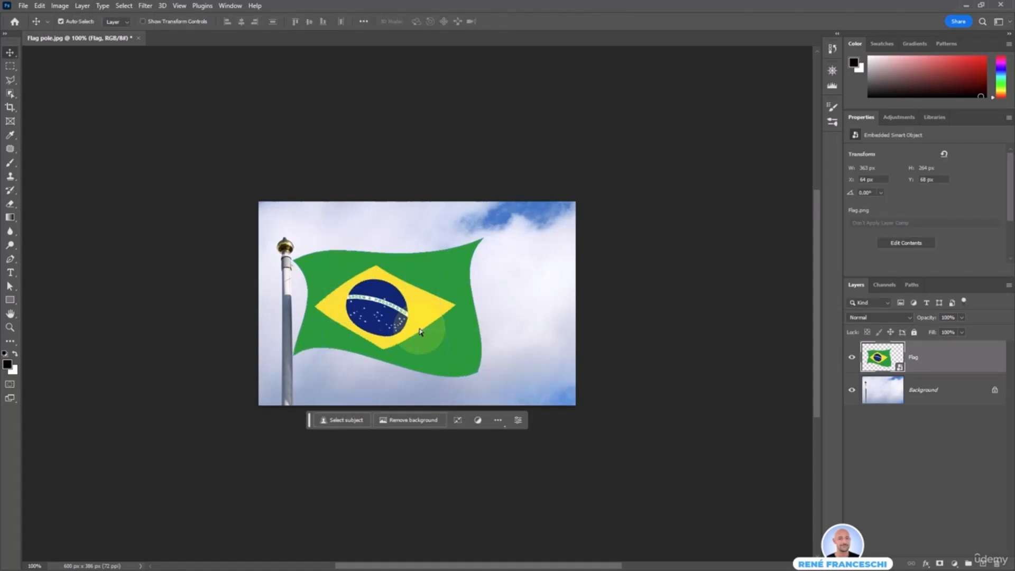
Reopen the flag's warp, lower its upper pole-side corner slightly, pull the free edge inward, and apply the changes
left_click(459, 423)
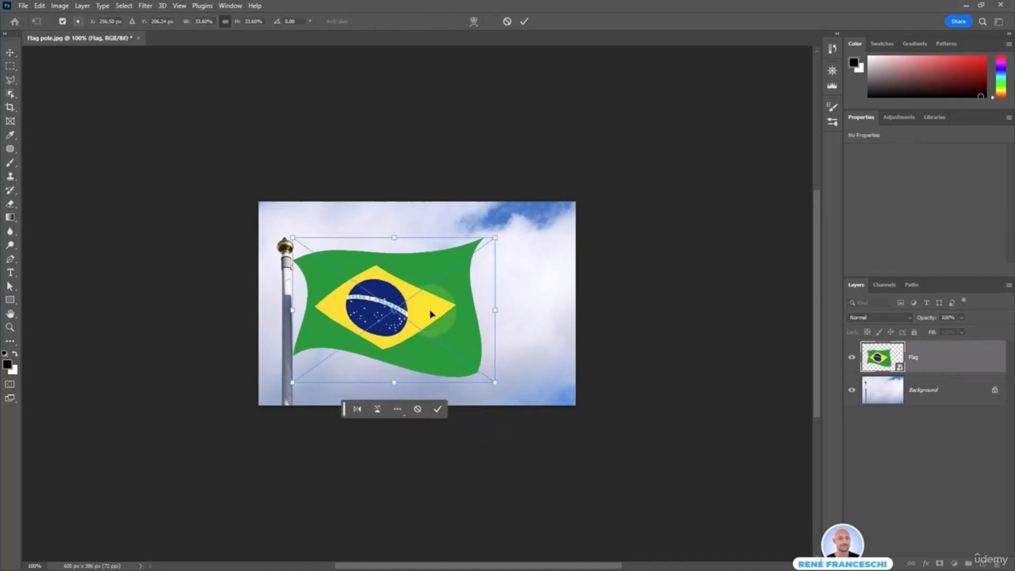
right_click(432, 312)
left_click(450, 425)
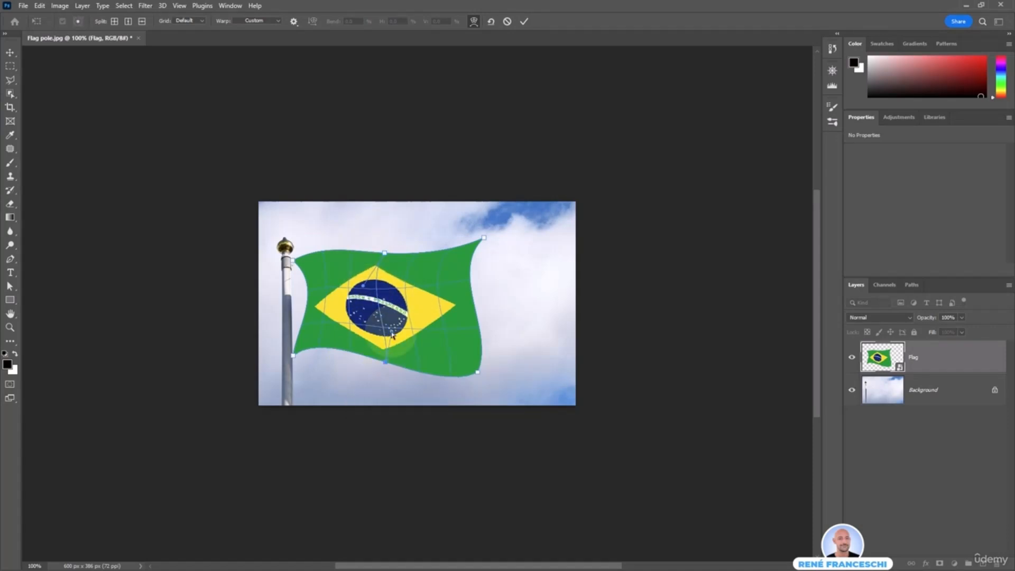
left_click_drag(294, 262, 322, 236)
mouse_move(394, 276)
left_mouse_down()
mouse_move(383, 278)
mouse_move(386, 292)
mouse_move(389, 270)
left_mouse_up()
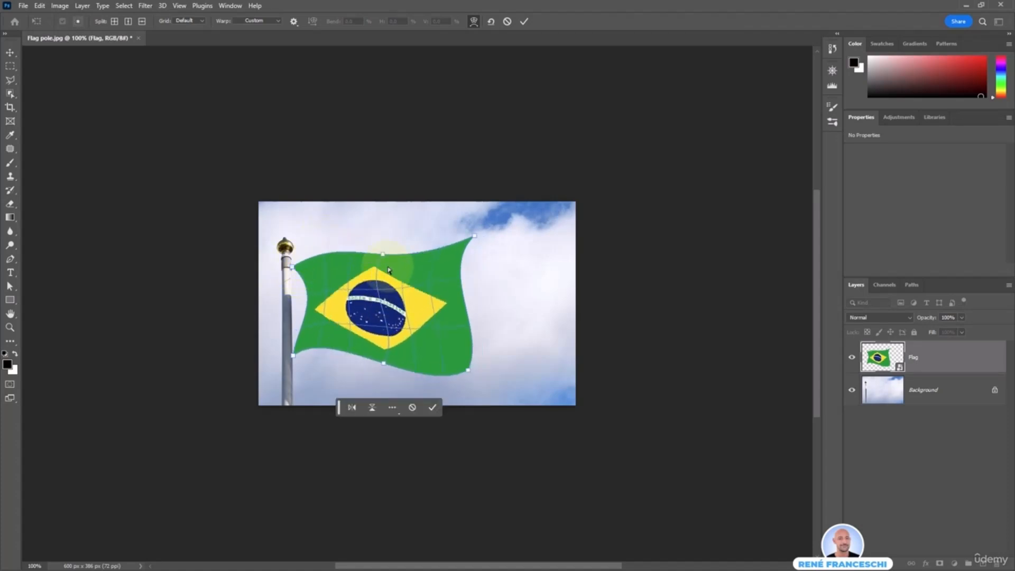
key("Return")
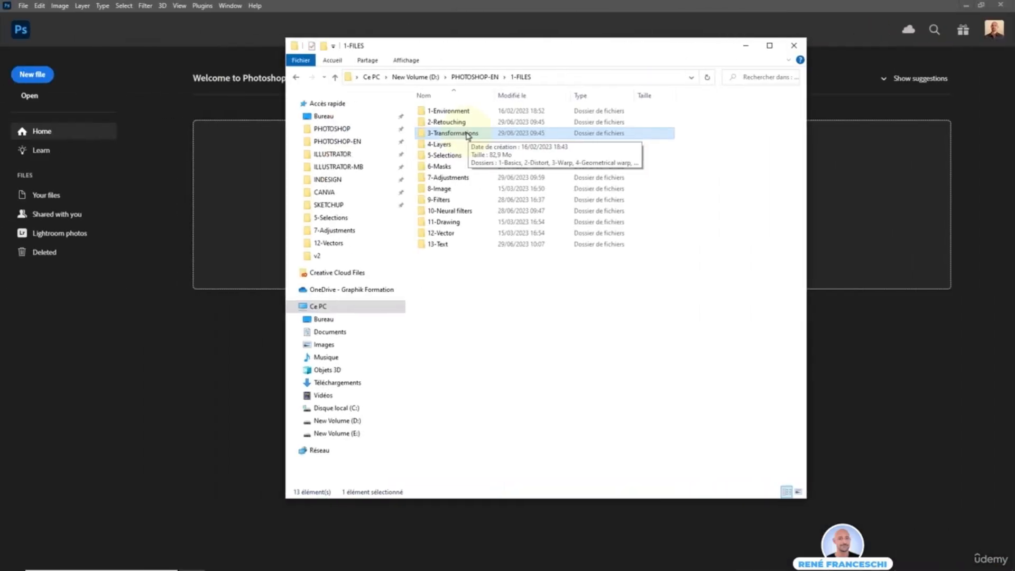
Open the Hot air balloon file from the 4-Geometrical warp folder inside 3-Transformations
double_click(466, 133)
left_click(493, 144)
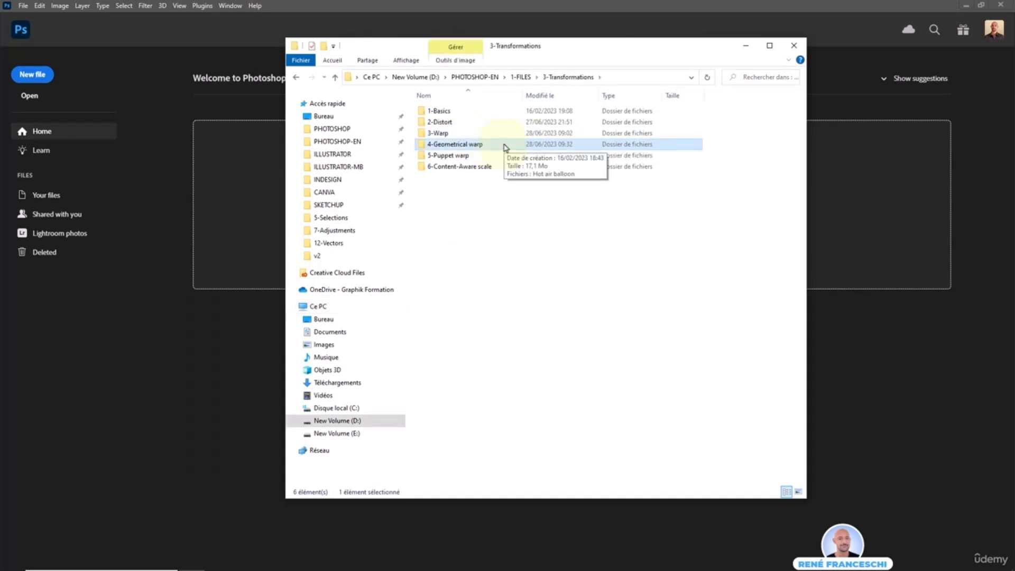
double_click(485, 143)
left_click(455, 130)
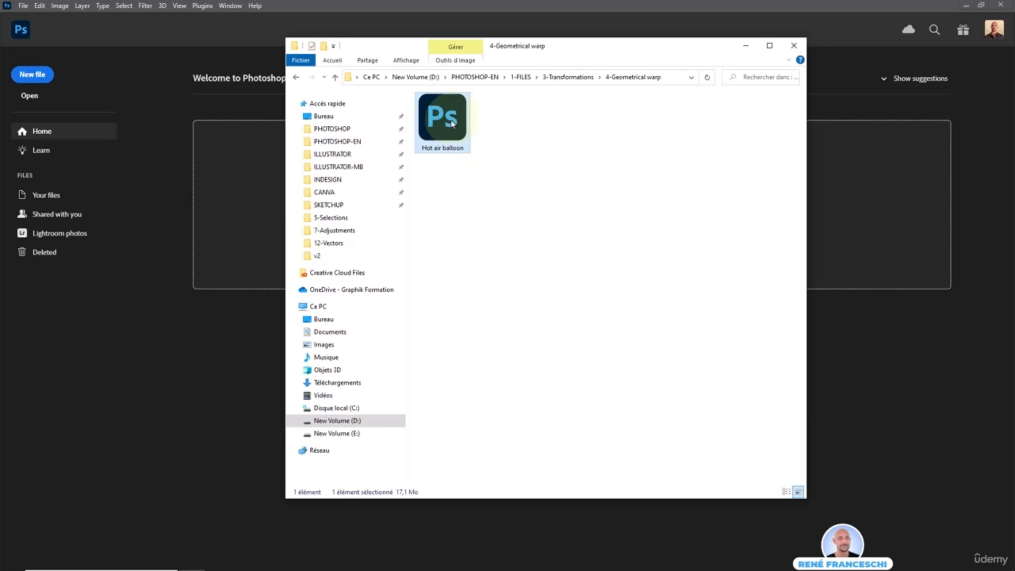
left_click(496, 138)
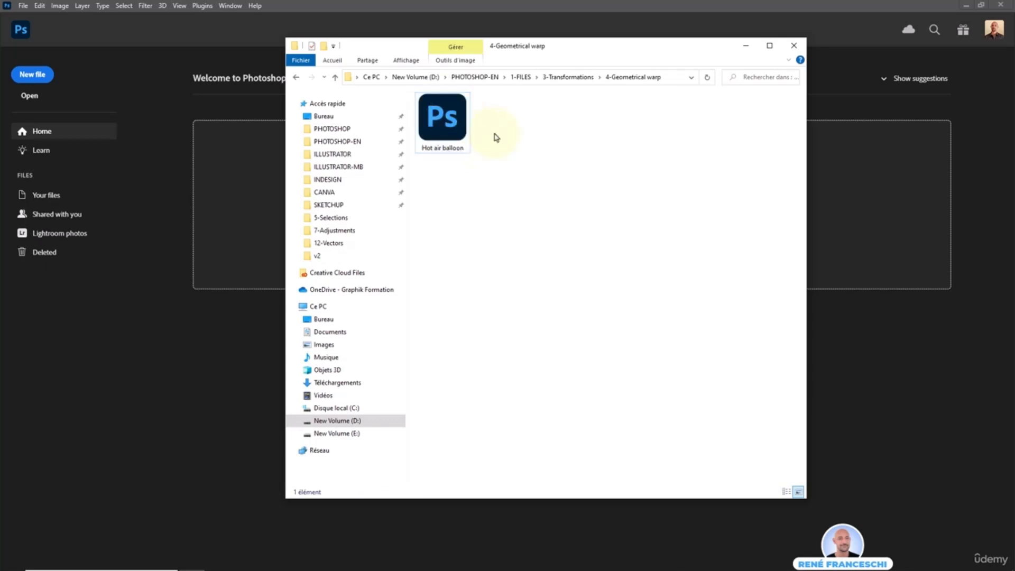
double_click(445, 148)
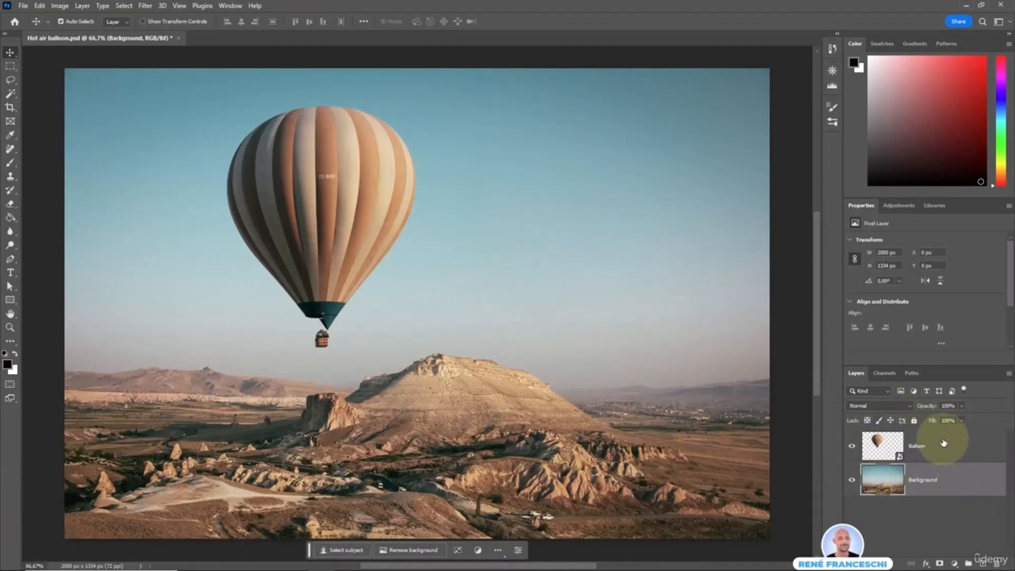
Select the Balloon layer and start a Warp transformation on it
left_click(931, 444)
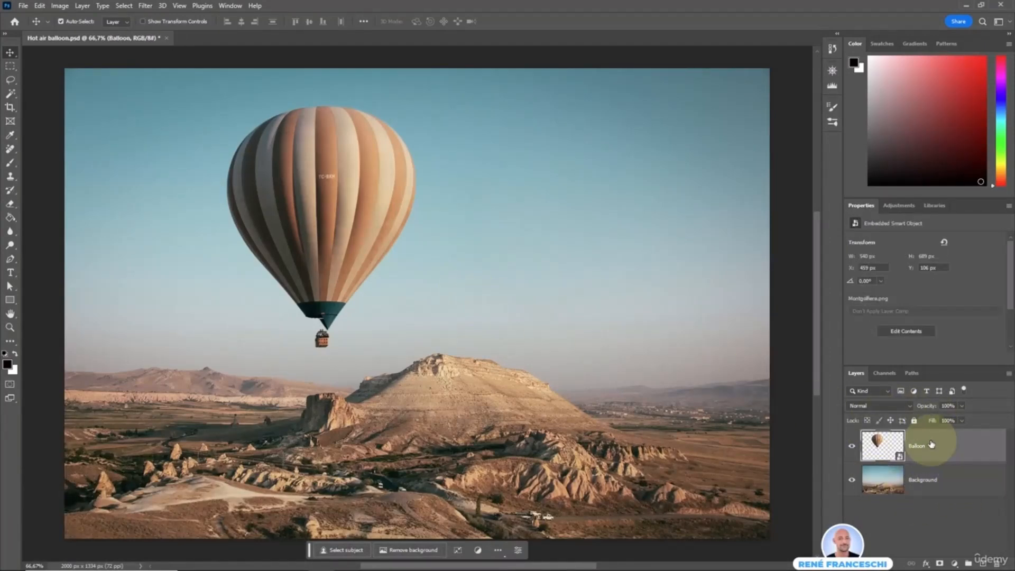
left_click(925, 477)
left_click(921, 446)
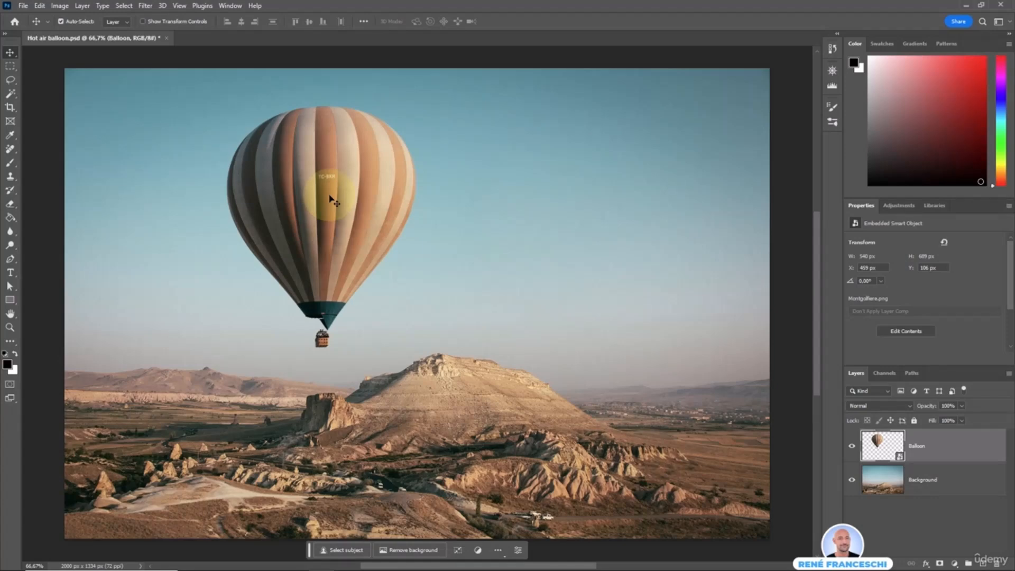
left_click(458, 554)
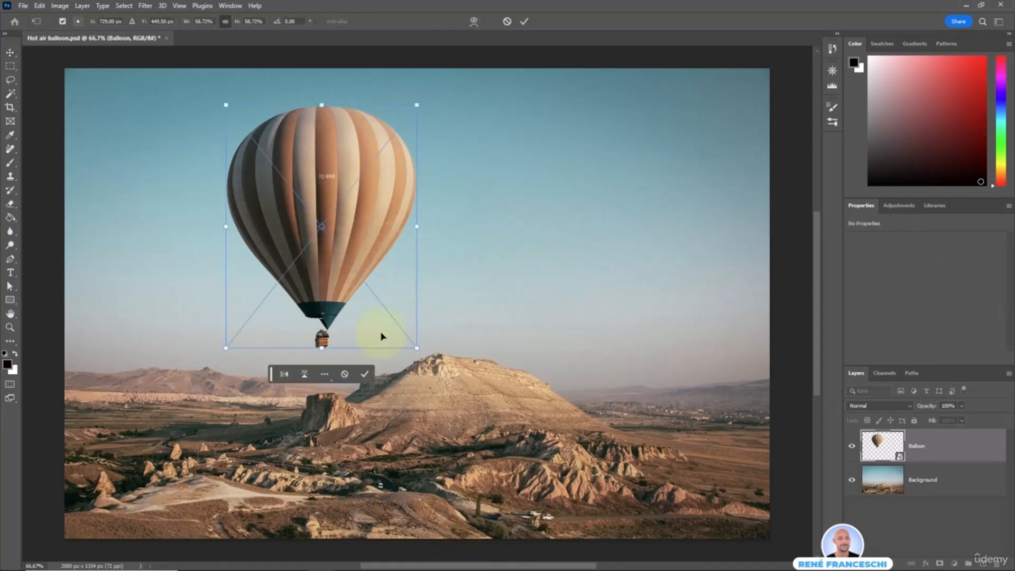
right_click(349, 194)
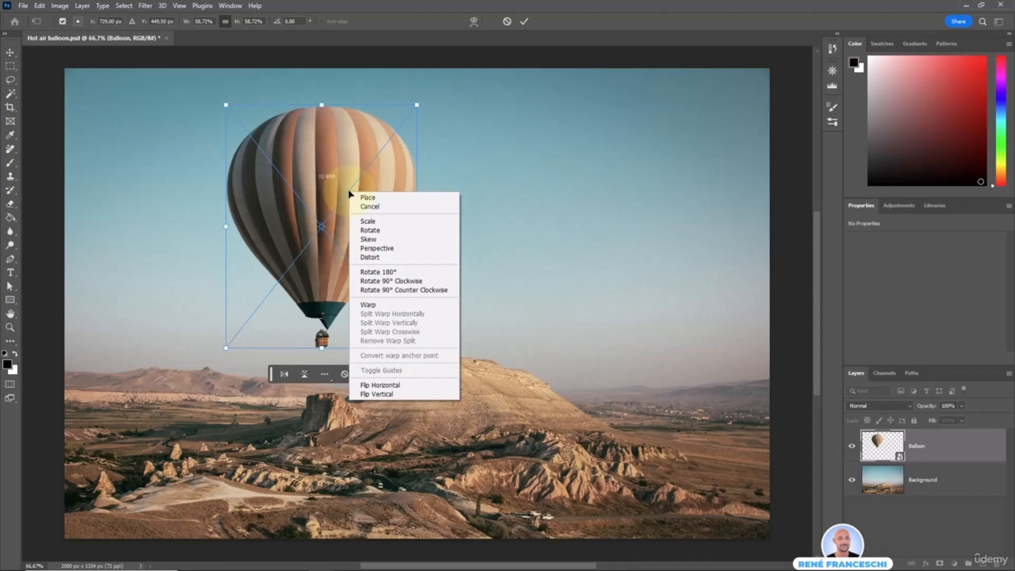
left_click(368, 305)
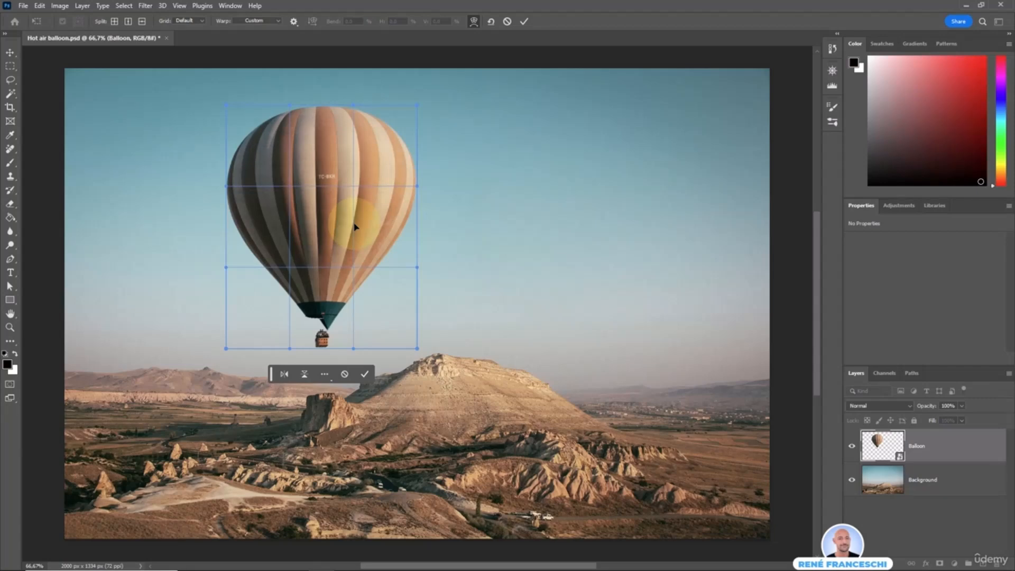
Try distorting the balloon's upper and side areas freehand with the custom warp grid, and reset the warp
mouse_move(256, 152)
left_mouse_down()
mouse_move(300, 180)
mouse_move(261, 154)
mouse_move(239, 176)
mouse_move(241, 191)
mouse_move(265, 161)
left_mouse_up()
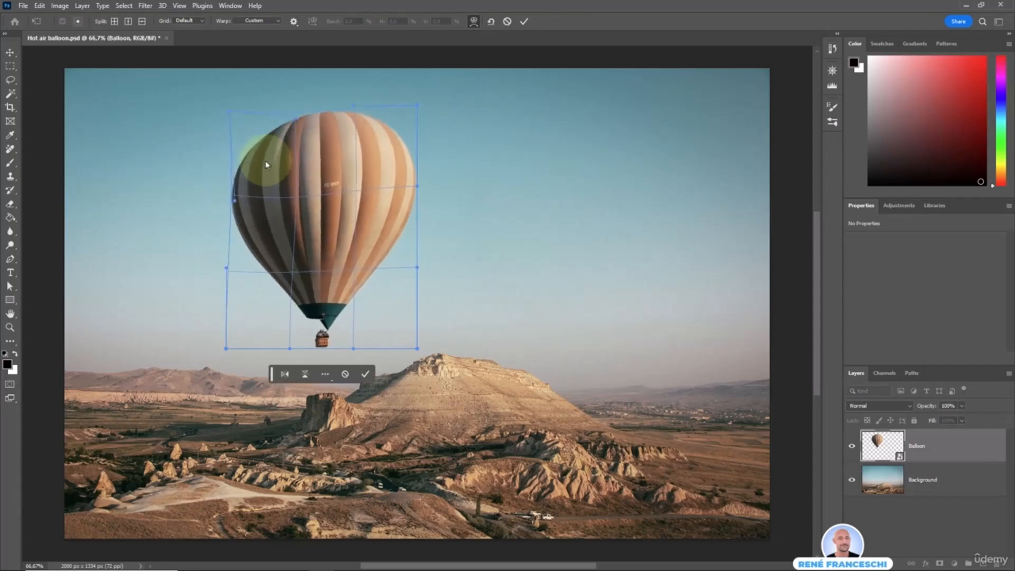
left_click_drag(372, 163, 351, 221)
left_click_drag(233, 245, 260, 228)
left_click(491, 23)
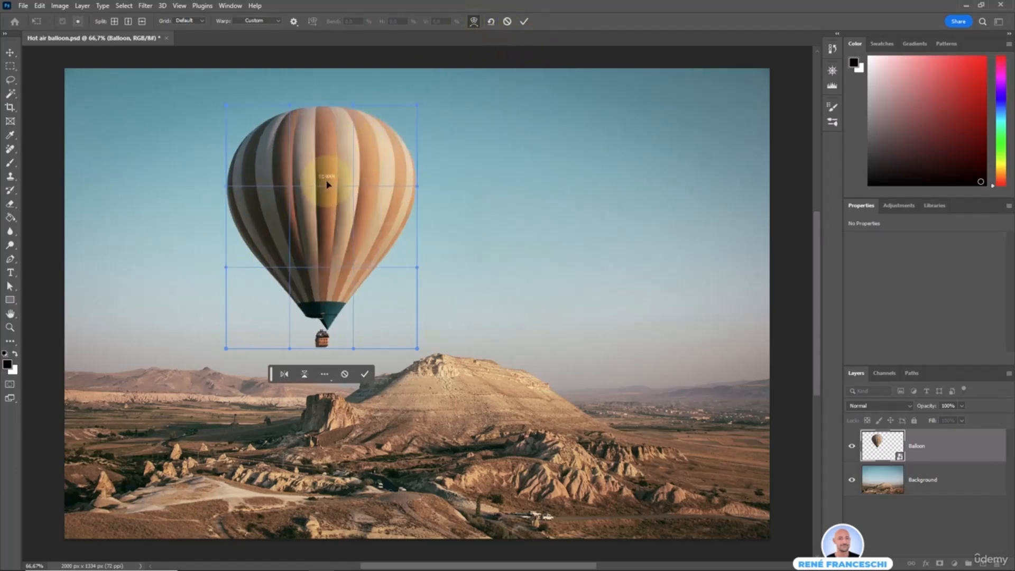
Apply the Arc warp preset to the balloon and reduce its bend to about 30.9%
left_click(258, 23)
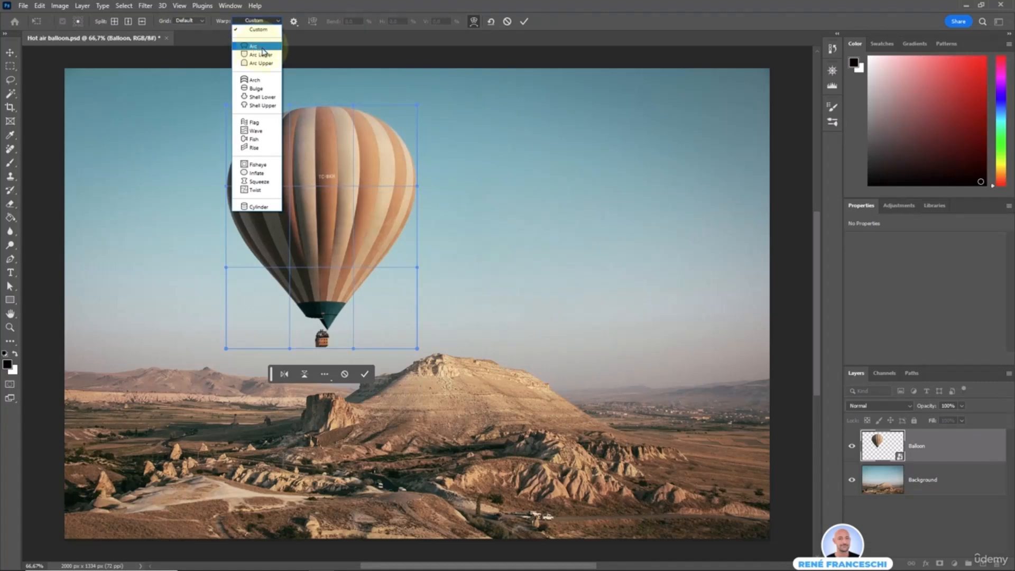
left_click(257, 47)
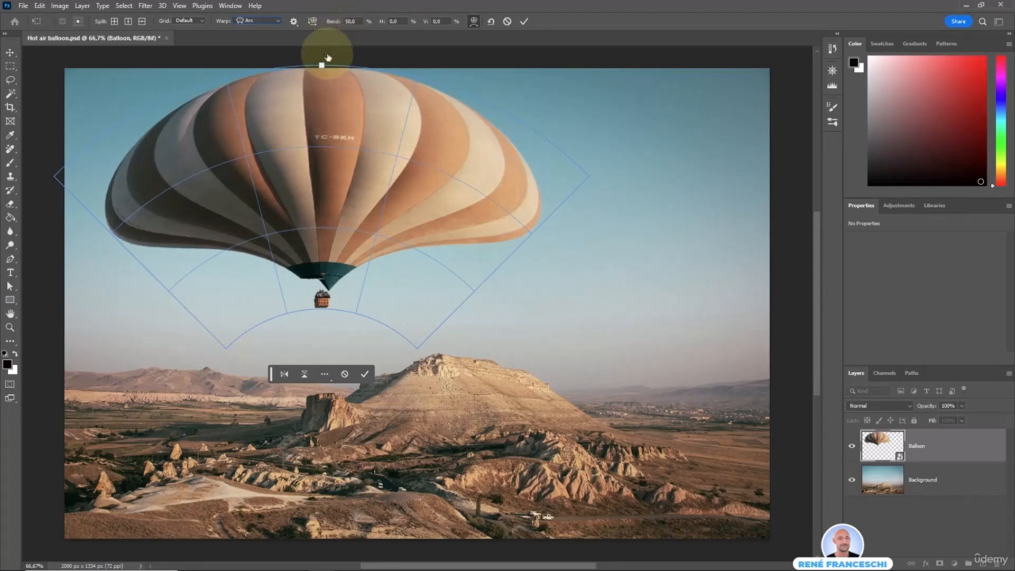
mouse_move(322, 66)
left_mouse_down()
mouse_move(319, 146)
mouse_move(321, 80)
left_mouse_up()
Switch the balloon's warp preset to Bulge with a bend of about 7.6%
left_click(253, 22)
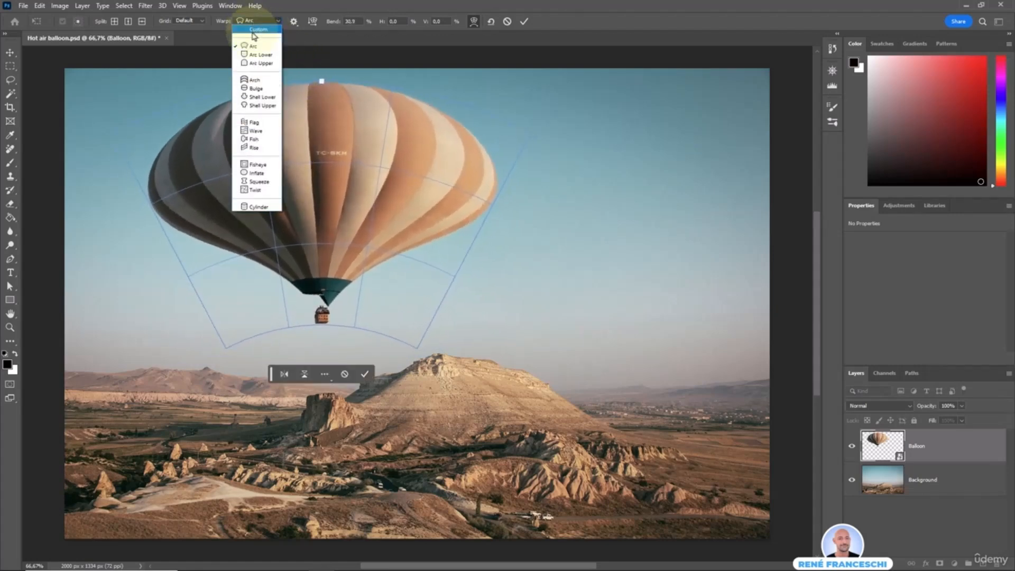
left_click(265, 90)
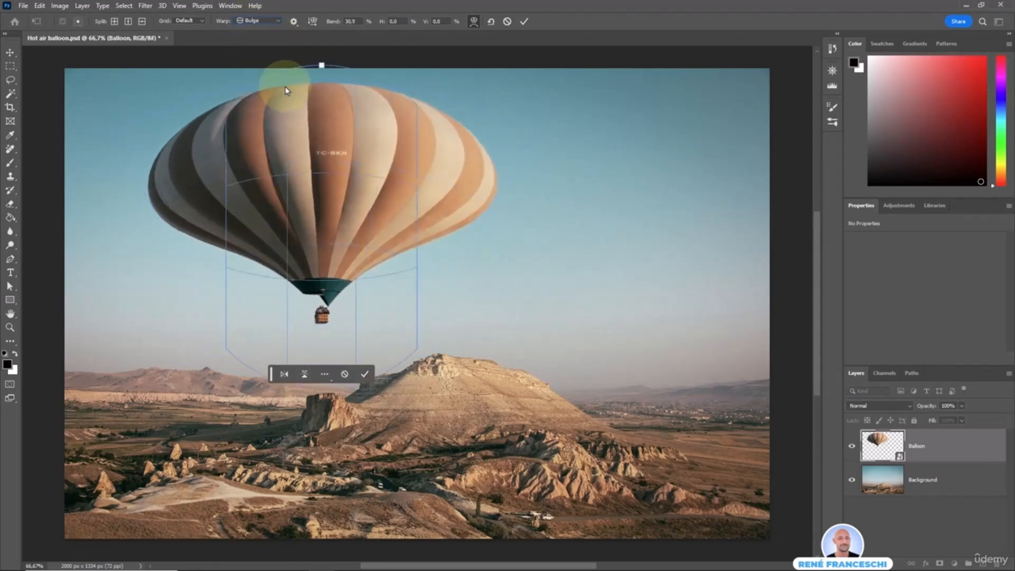
left_click_drag(322, 66, 320, 99)
Change the balloon's warp preset to Inflate with a bend of about -43.5% and commit the transformation
left_click(265, 21)
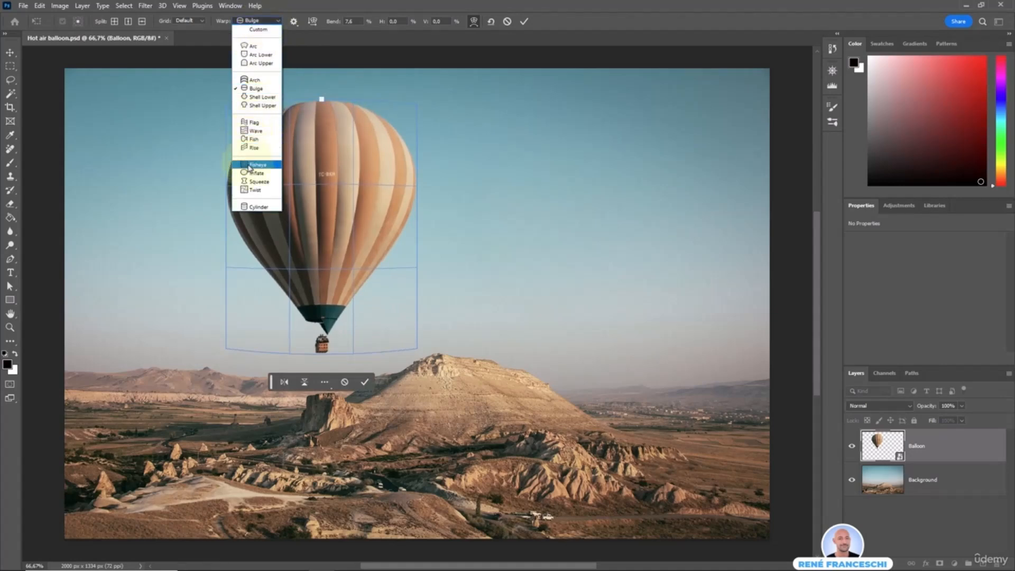
left_click(259, 177)
left_click_drag(322, 100, 326, 131)
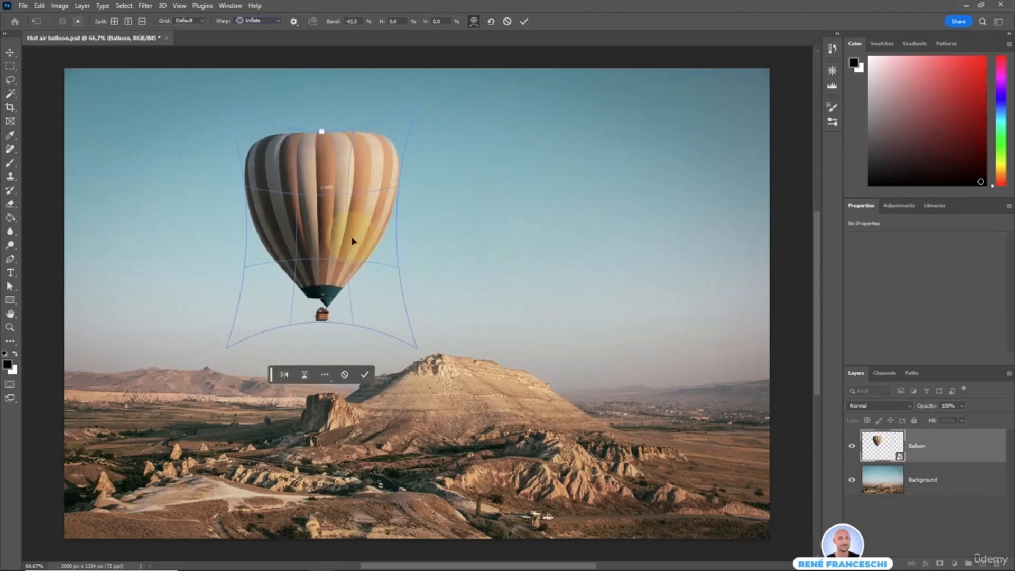
key("Return")
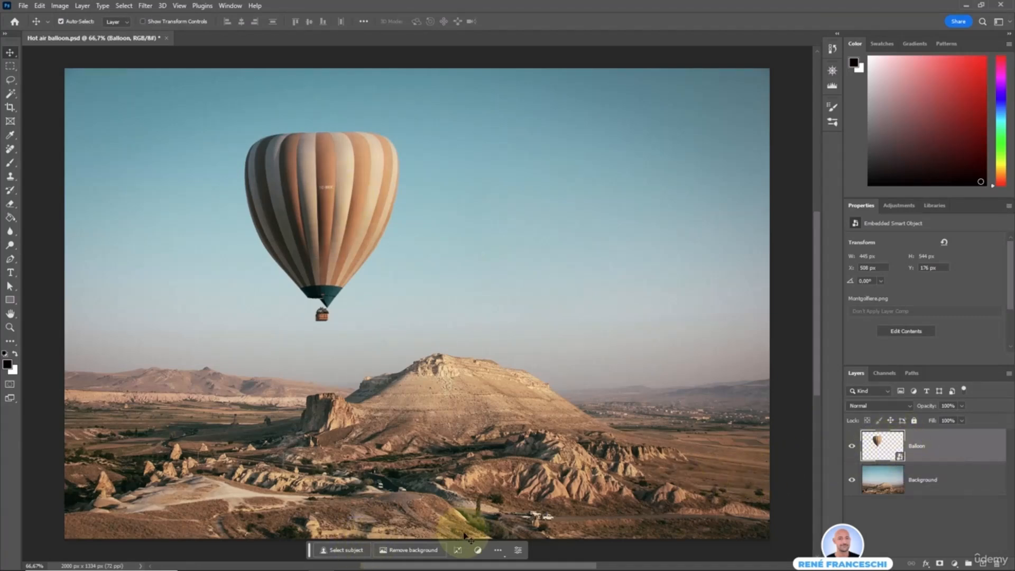
Reopen the balloon's warp and adjust the Inflate bend to about -51.3%
left_click(458, 551)
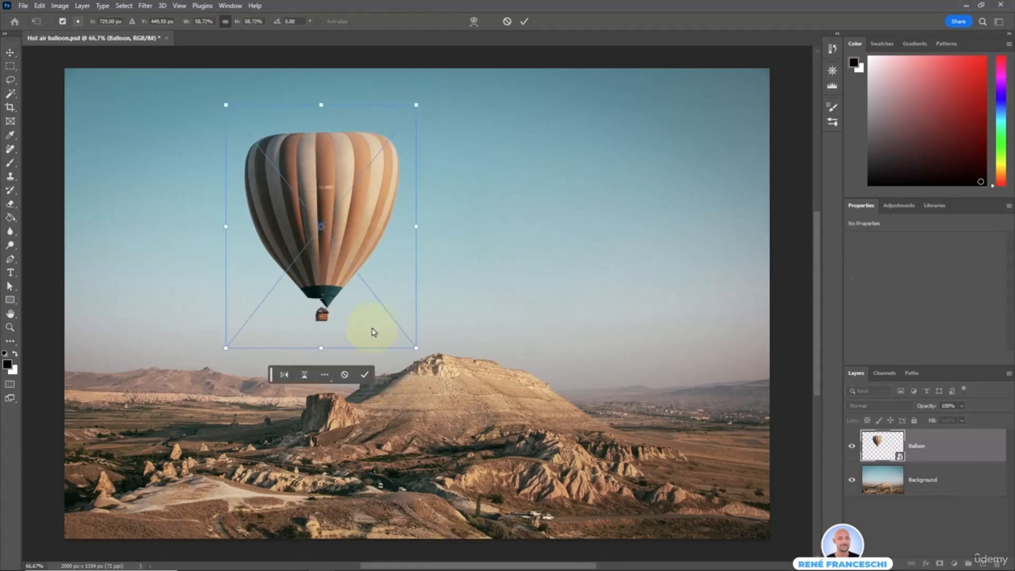
right_click(351, 197)
left_click(368, 310)
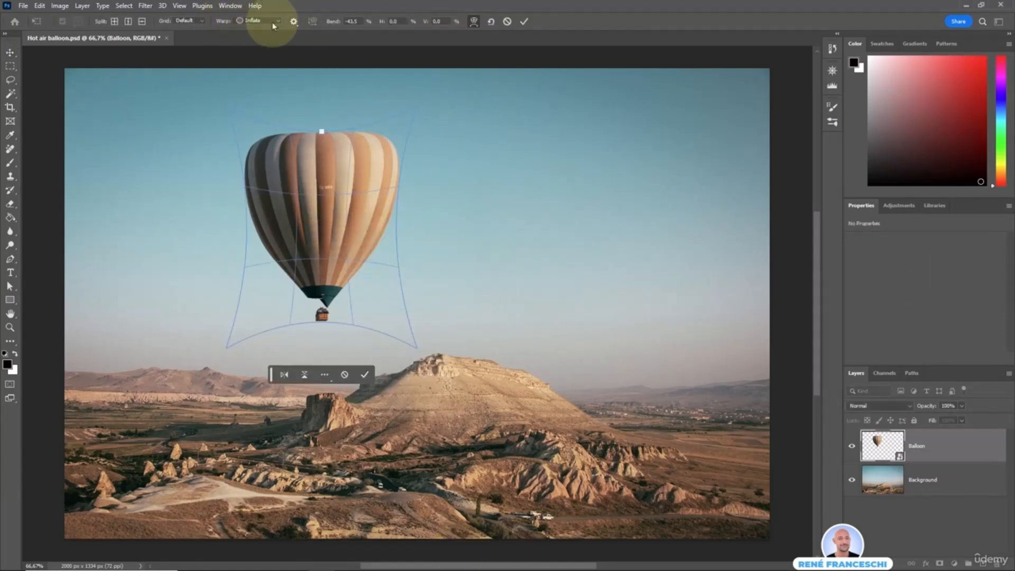
mouse_move(322, 132)
left_mouse_down()
mouse_move(322, 121)
mouse_move(322, 137)
left_mouse_up()
Switch the balloon's warp preset to Squeeze and slightly reduce its bend
left_click(249, 21)
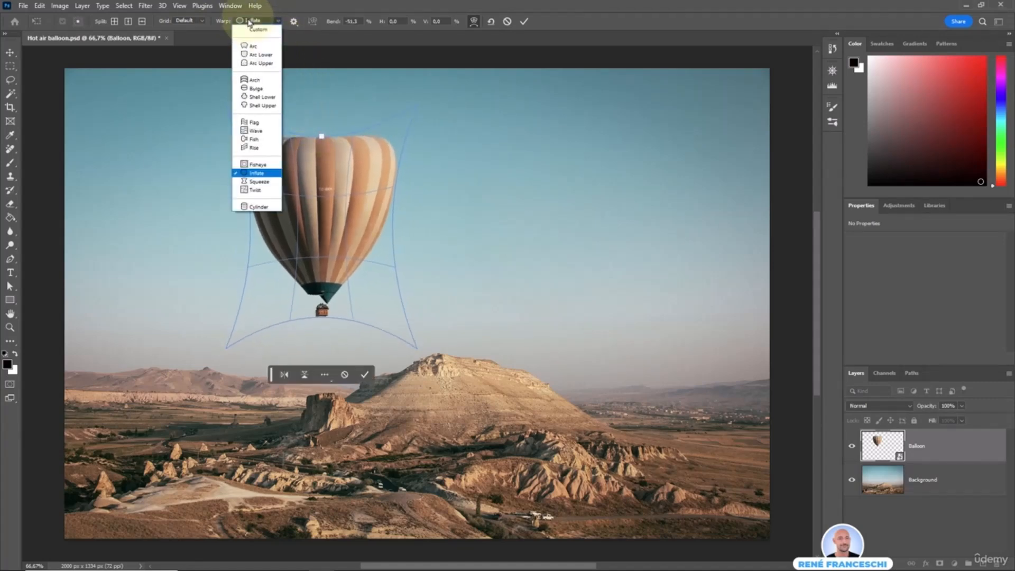
left_click(258, 181)
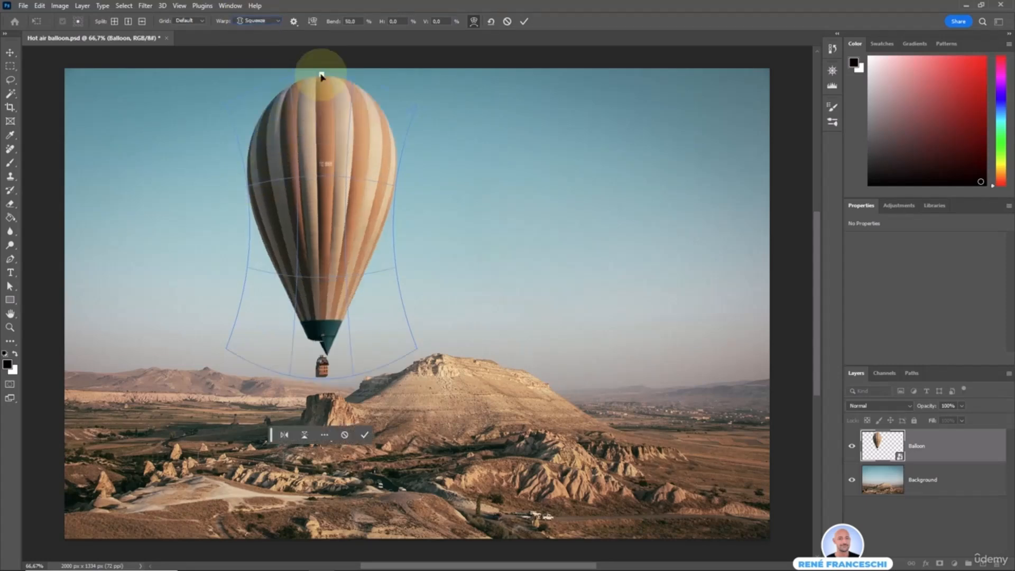
mouse_move(322, 76)
left_mouse_down()
mouse_move(322, 149)
mouse_move(324, 83)
left_mouse_up()
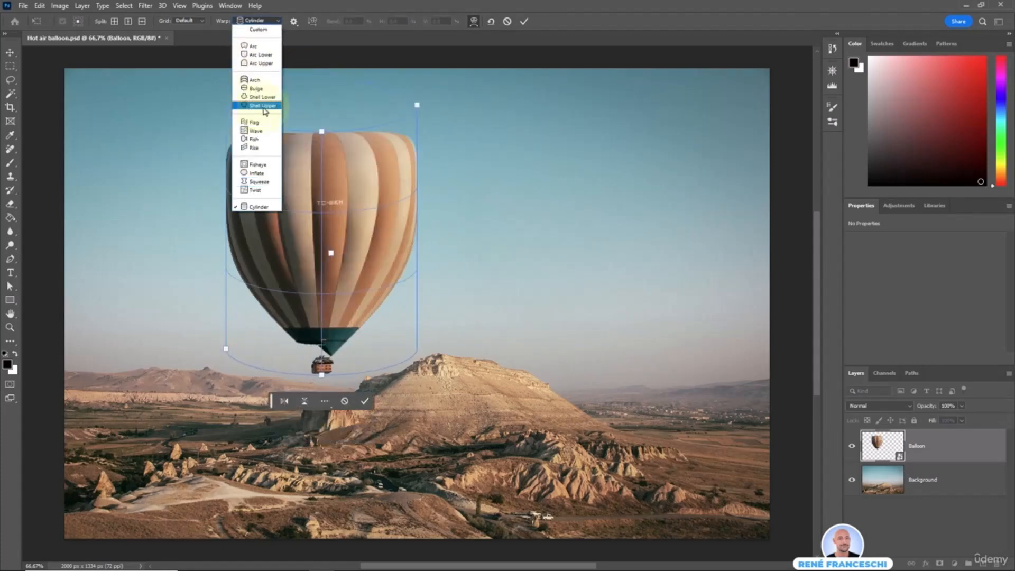
Warp the balloon with the Shell Upper preset at a bend of about 30.3% and commit the transformation
left_click(265, 106)
mouse_move(318, 79)
left_mouse_down()
mouse_move(320, 64)
mouse_move(320, 98)
mouse_move(321, 83)
left_mouse_up()
left_click(364, 379)
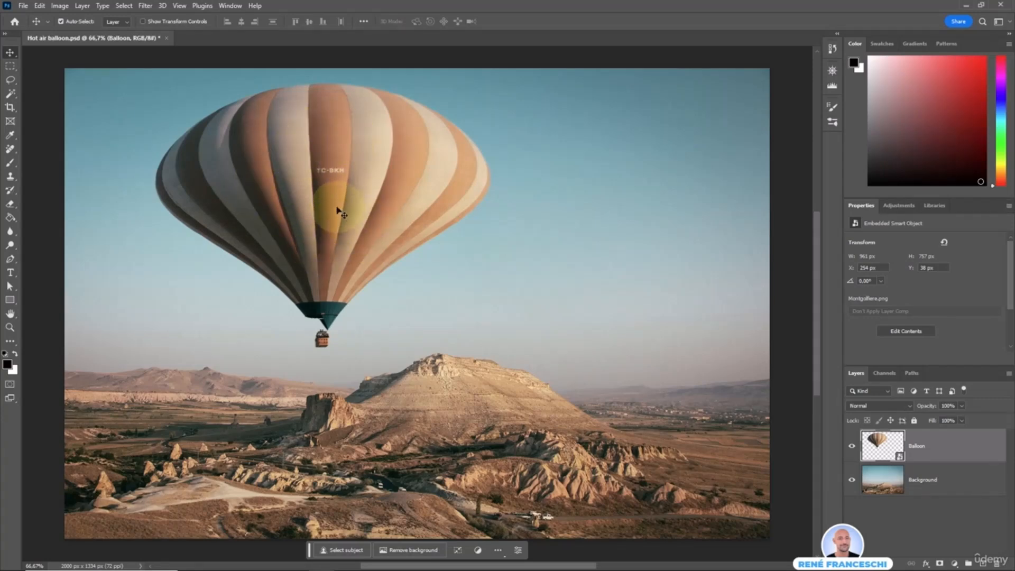
Reopen the balloon's warp and review the available warp presets
left_click(459, 551)
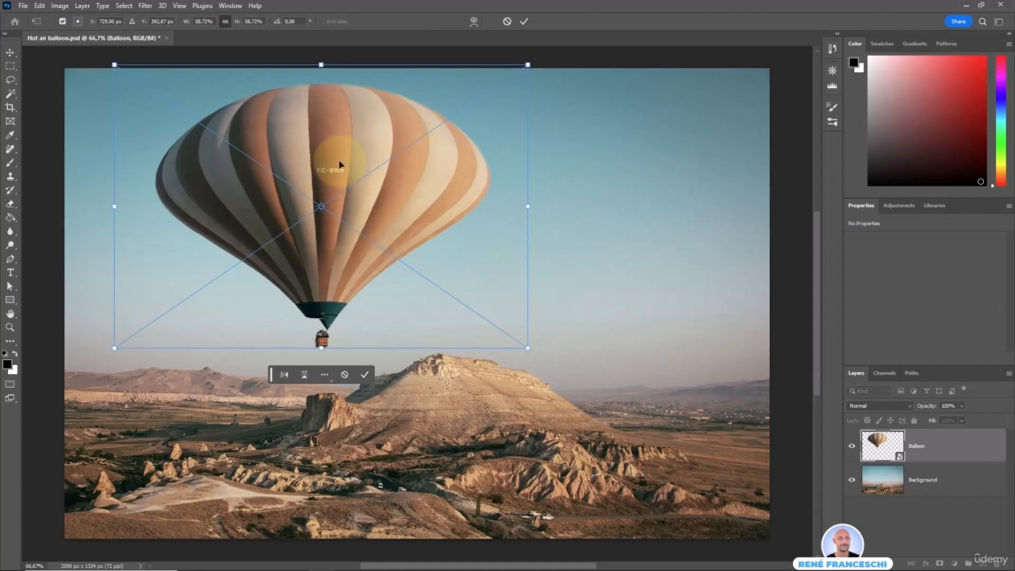
right_click(391, 182)
left_click(409, 293)
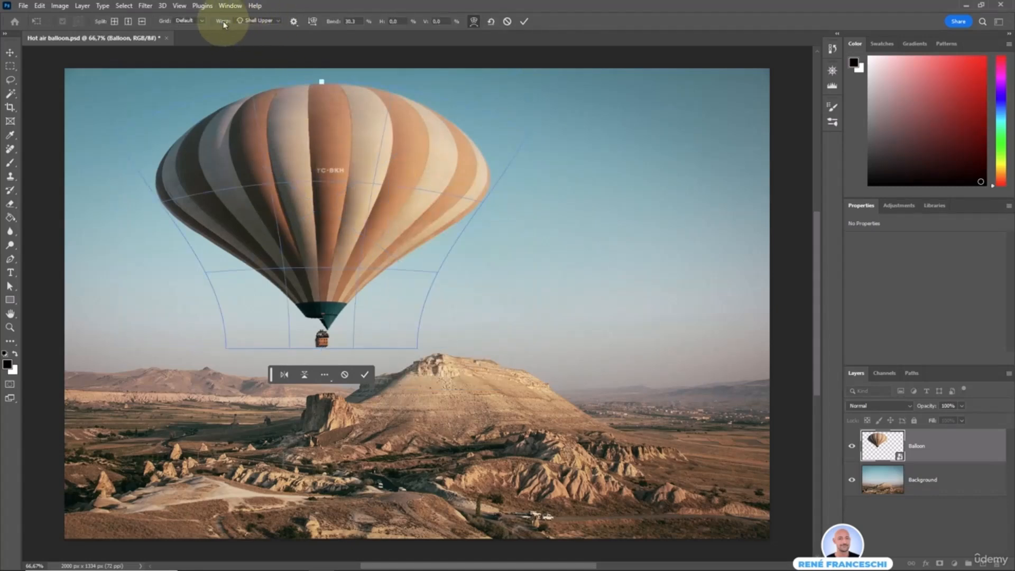
left_click(274, 21)
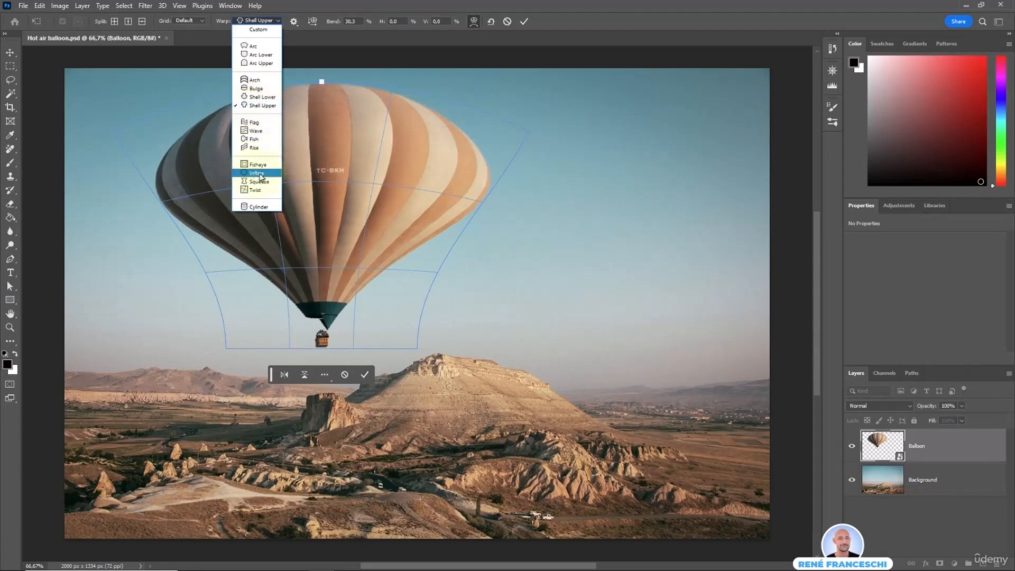
left_click(341, 207)
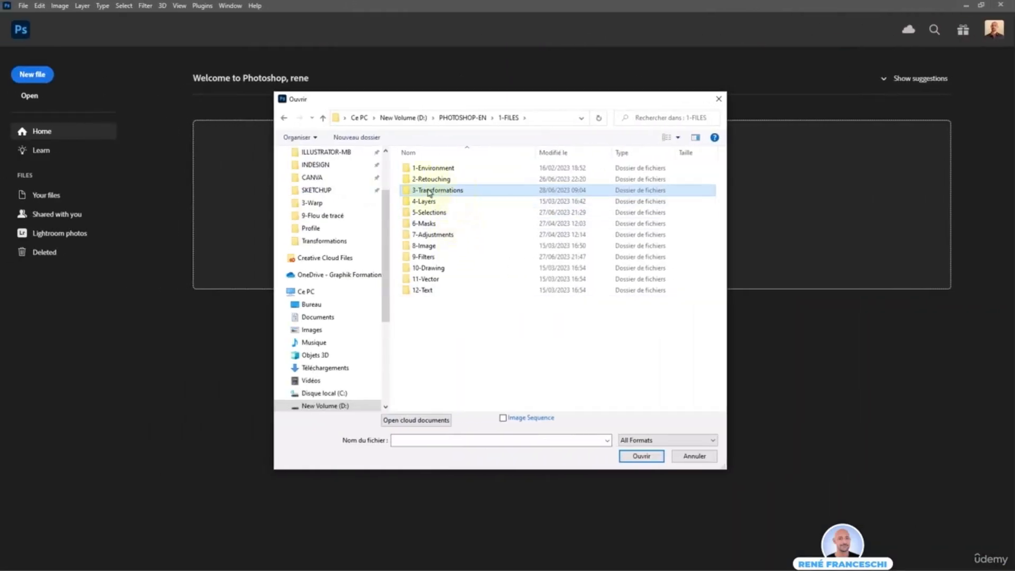
Open the Dancer file from the 5-Puppet warp folder inside 3-Transformations
double_click(478, 191)
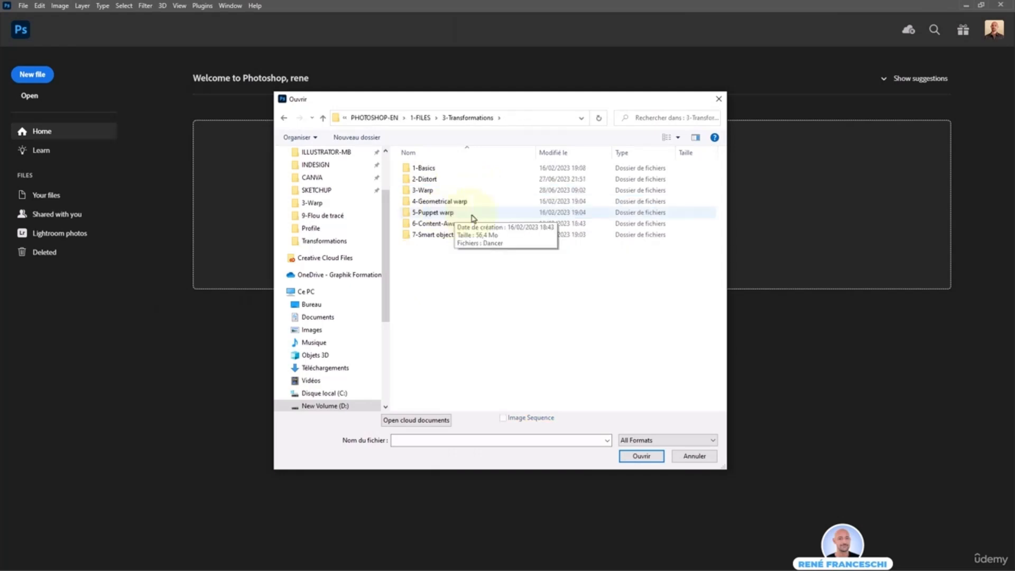
double_click(463, 212)
left_click(436, 189)
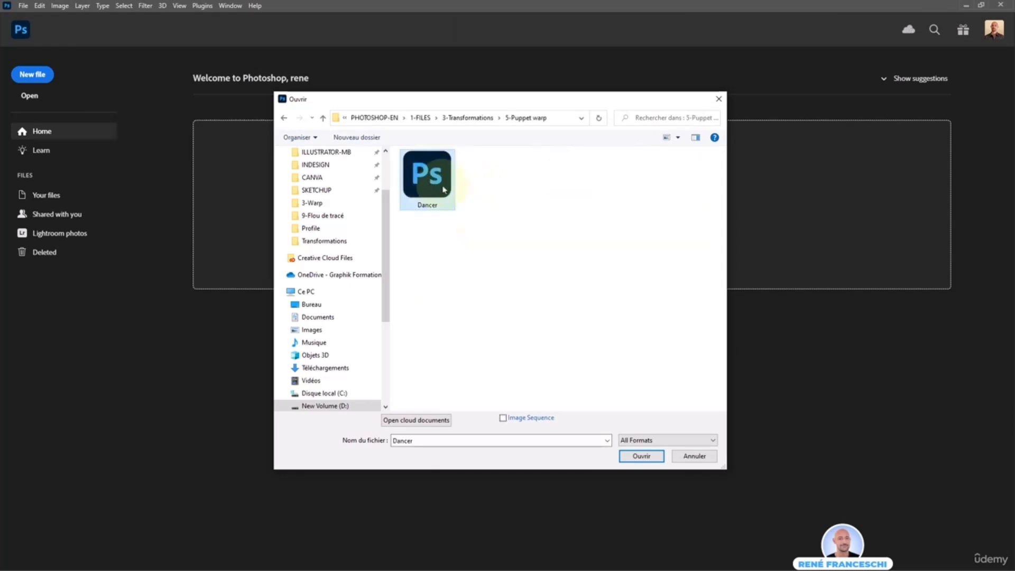
double_click(429, 185)
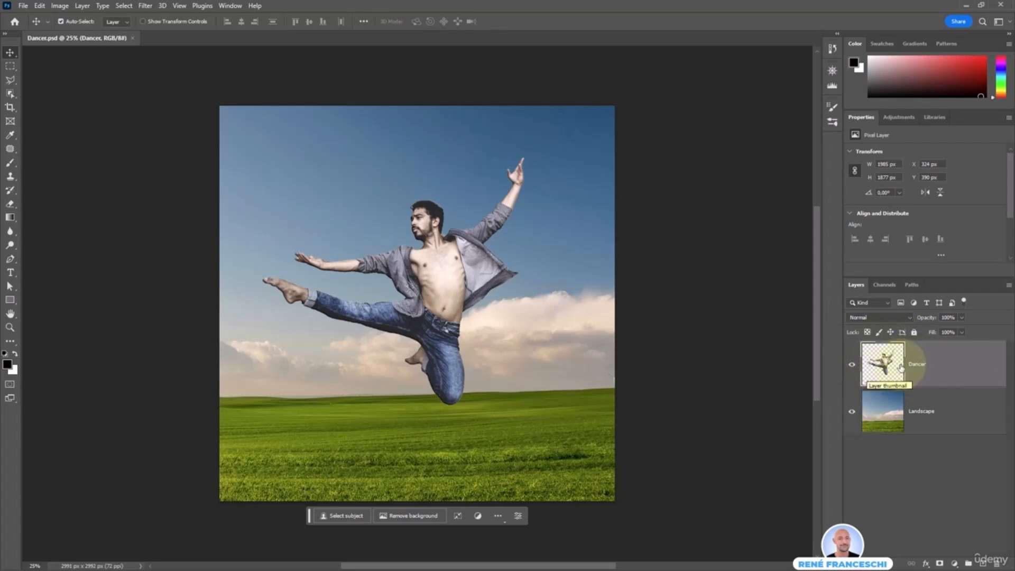
Compare the Landscape and Dancer layers, and convert the Dancer layer to a smart object
left_click(915, 414)
left_click(882, 364)
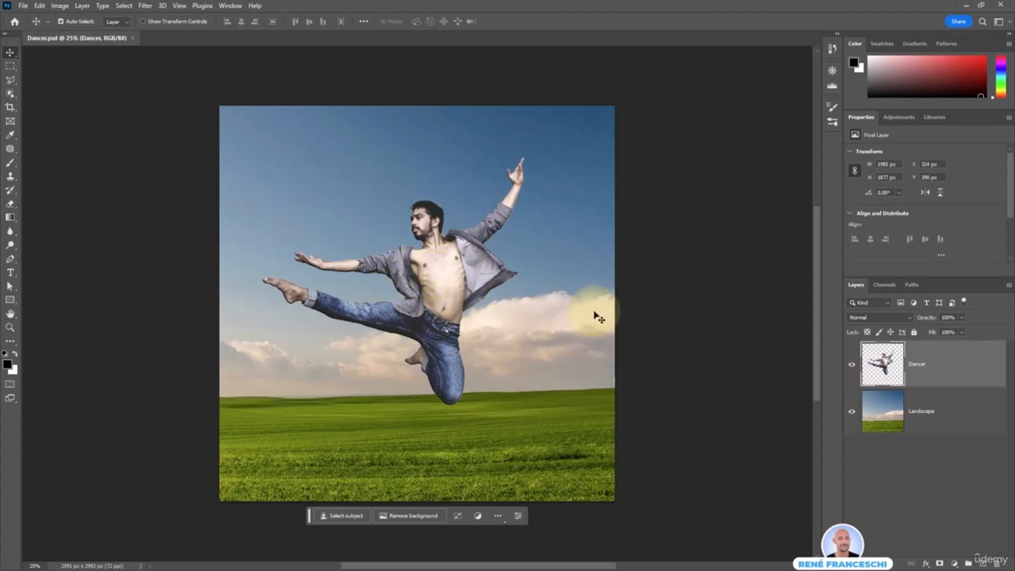
right_click(951, 365)
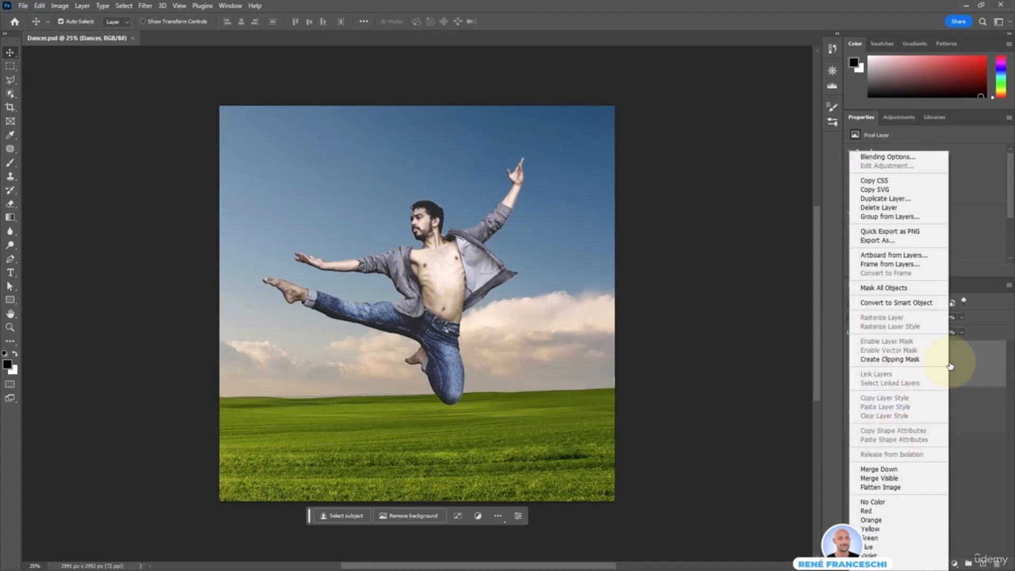
left_click(886, 304)
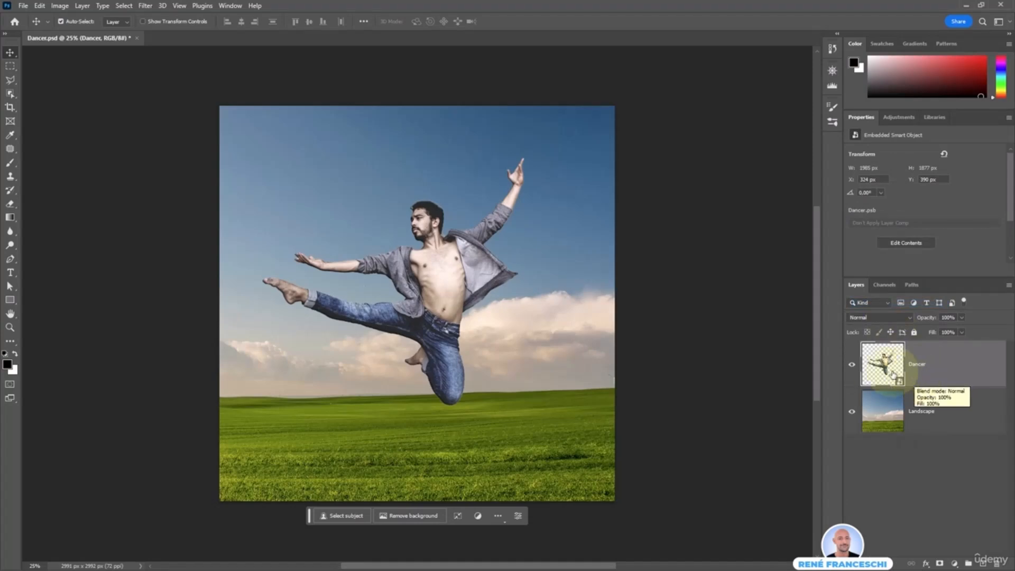
Start Puppet Warp on the Dancer layer, pin the waist and the base of the neck, and undo the trial neck movement
left_click(40, 5)
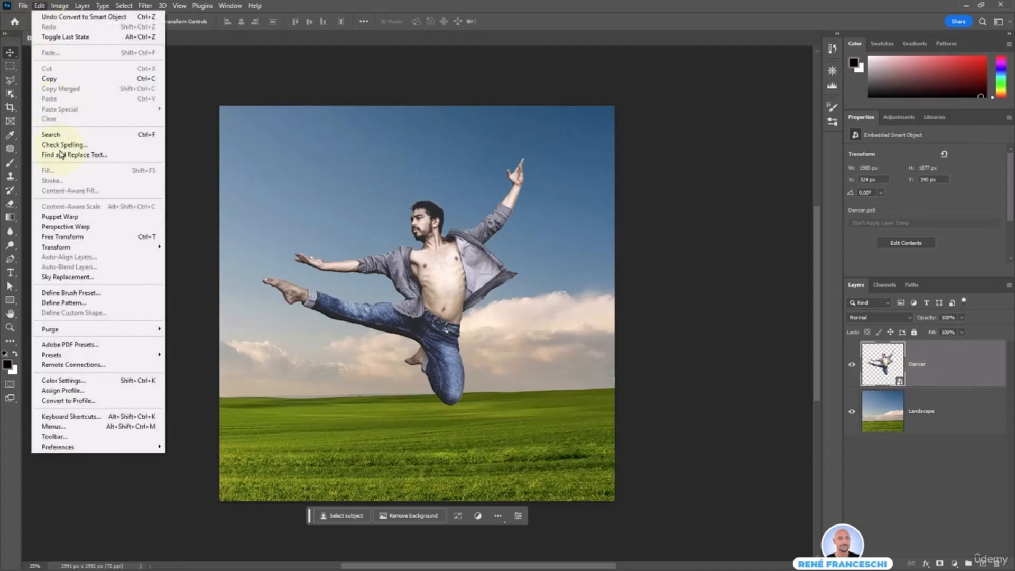
left_click(106, 217)
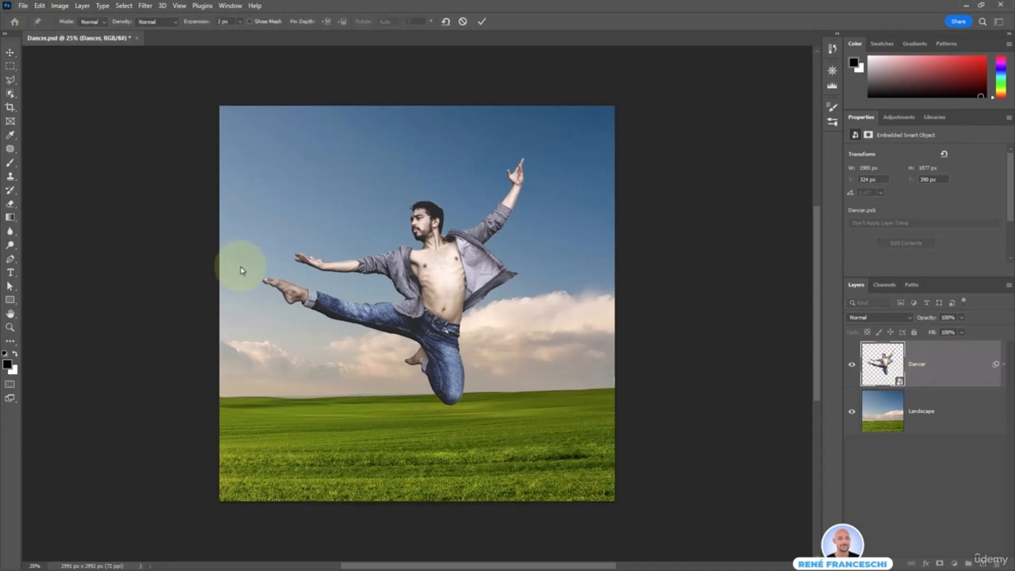
left_click(443, 309)
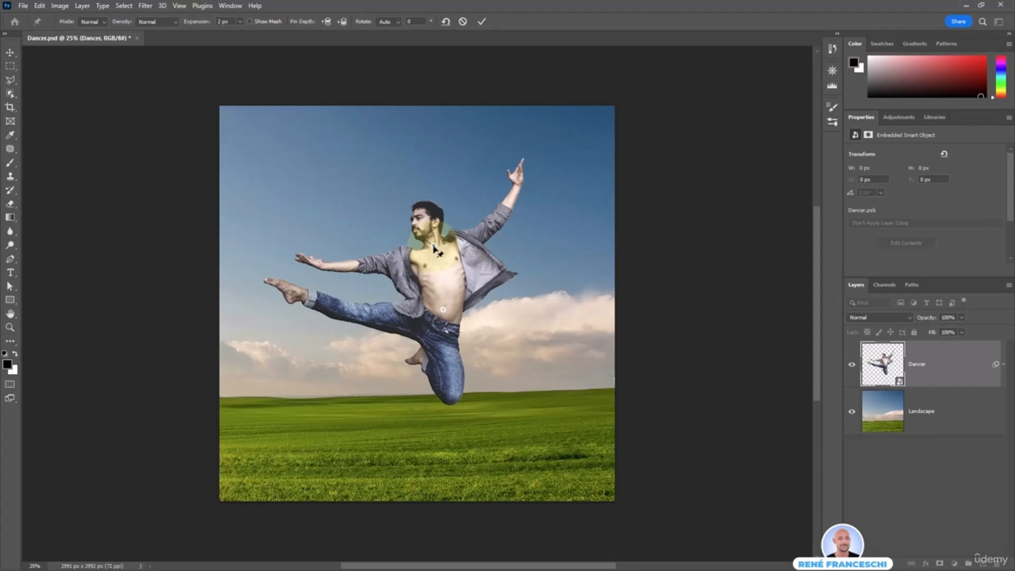
mouse_move(434, 247)
left_mouse_down()
mouse_move(476, 249)
mouse_move(423, 256)
mouse_move(418, 234)
mouse_move(429, 252)
mouse_move(445, 246)
mouse_move(429, 249)
left_mouse_up()
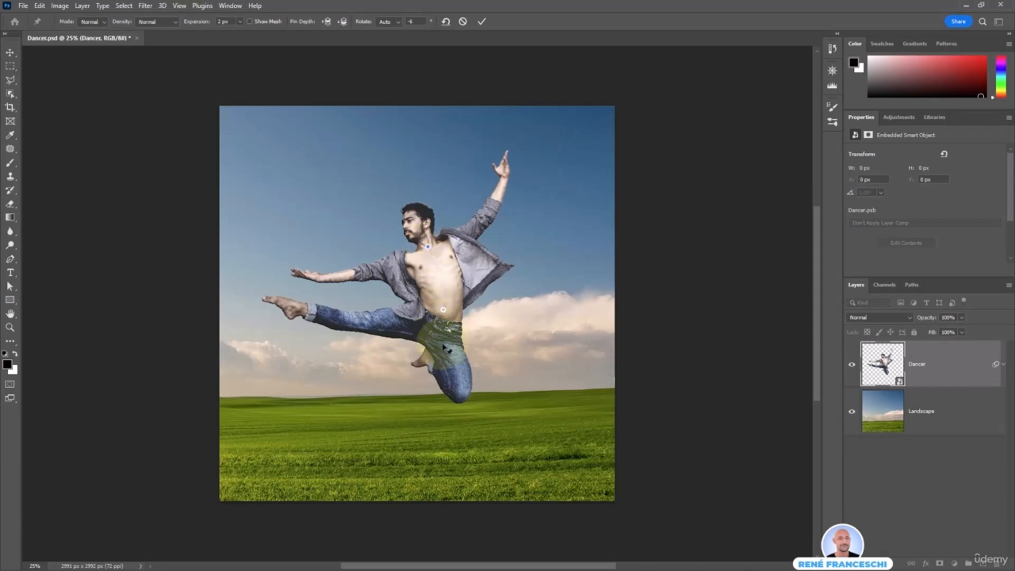
key("ctrl+z")
Pin the bent knee and swing it outward to horizontal, and pin the extended leg's knee and ankle, lowering the ankle
left_click(456, 392)
left_click_drag(458, 396, 526, 336)
left_click(378, 345)
left_click(324, 350)
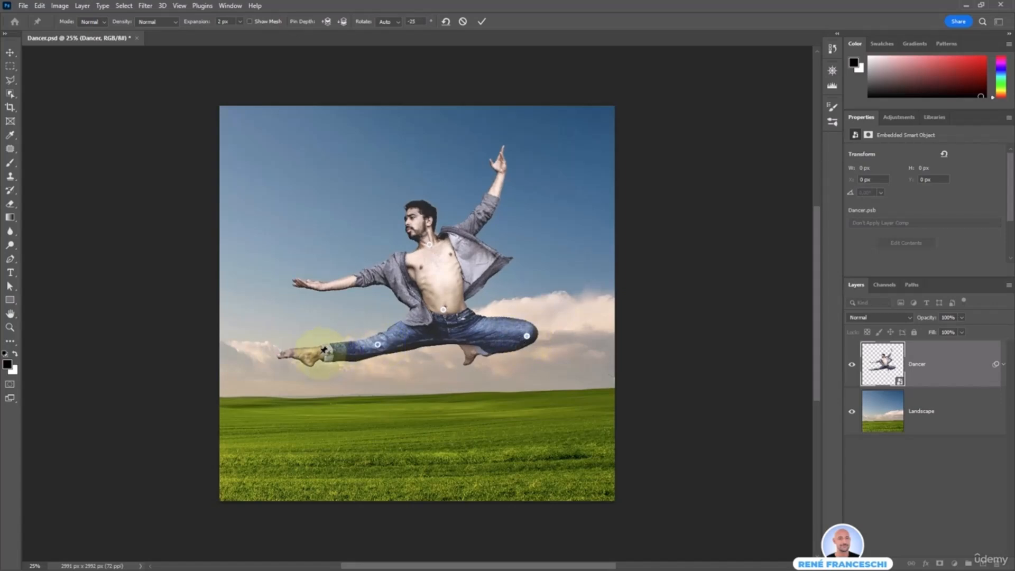
left_click_drag(324, 350, 327, 375)
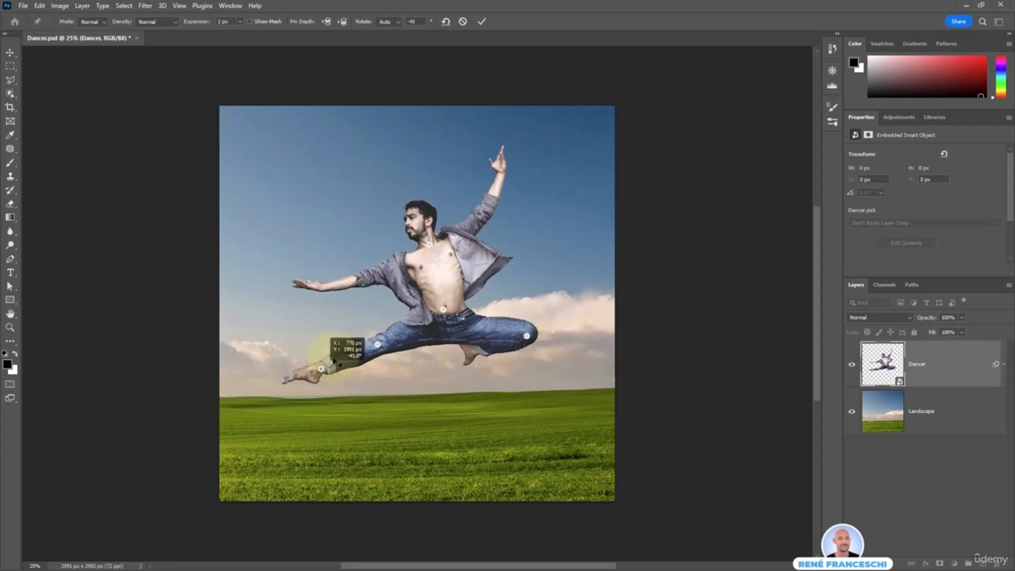
Shift the neck pin to straighten the torso, and pin both arms, bending the forward forearm up and the raised hand inward
mouse_move(431, 249)
left_mouse_down()
mouse_move(445, 249)
mouse_move(438, 243)
left_mouse_up()
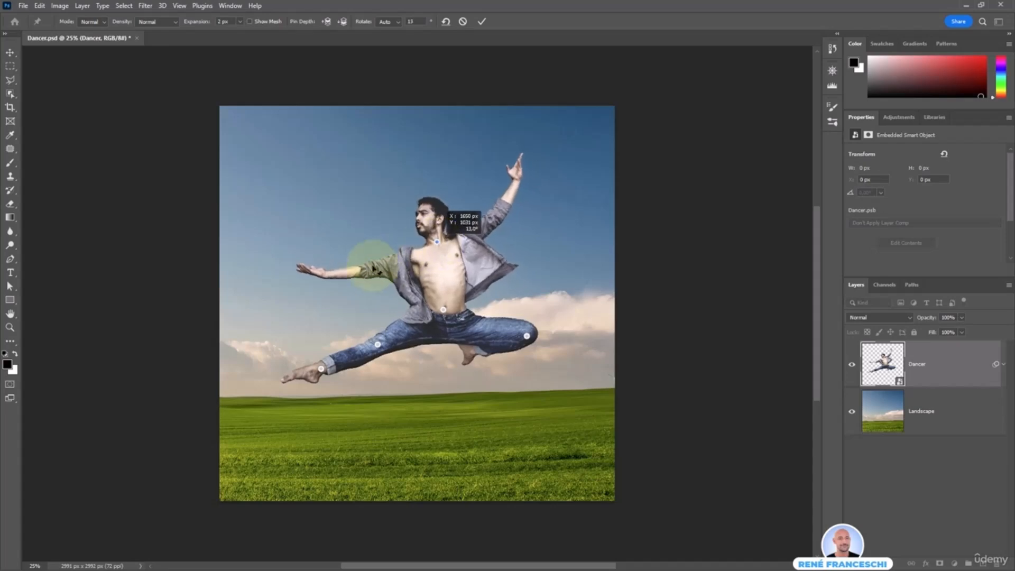
left_click_drag(365, 271, 324, 210)
mouse_move(522, 178)
left_mouse_down()
mouse_move(523, 147)
mouse_move(513, 164)
left_mouse_up()
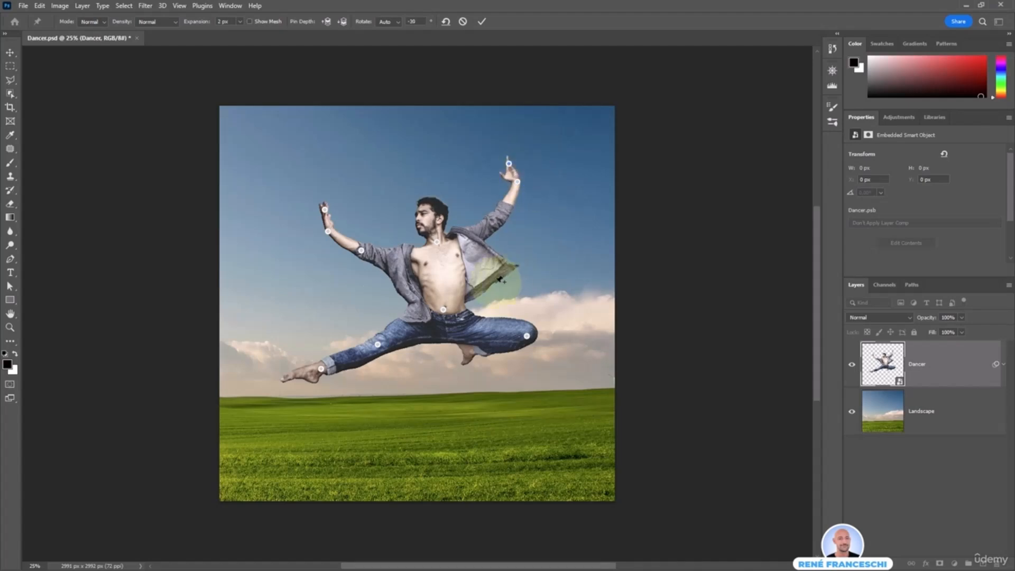
Pin the dancer's head, adjust its tilt slightly and apply the Puppet Warp
left_click(428, 208)
left_click_drag(429, 210, 441, 193)
key("Return")
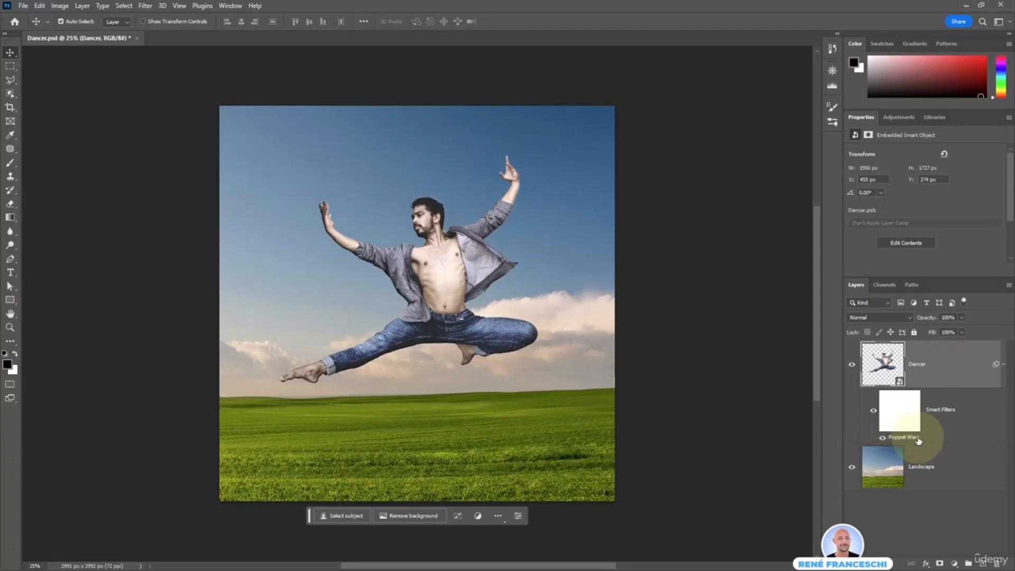
Reopen the Dancer layer's Puppet Warp smart filter and delete the pins on the head and the extended leg's ankle
double_click(903, 438)
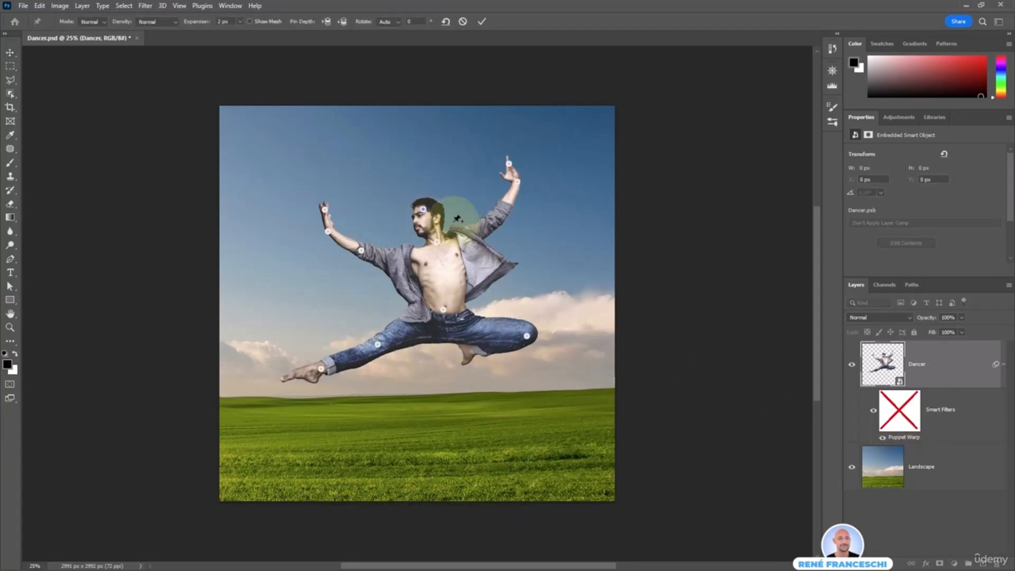
left_click(423, 210)
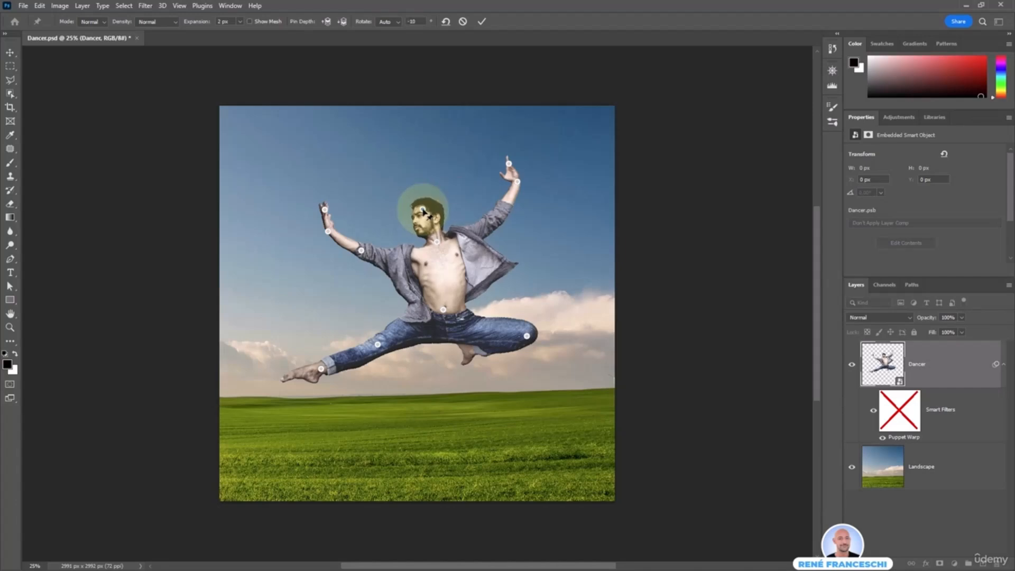
right_click(423, 211)
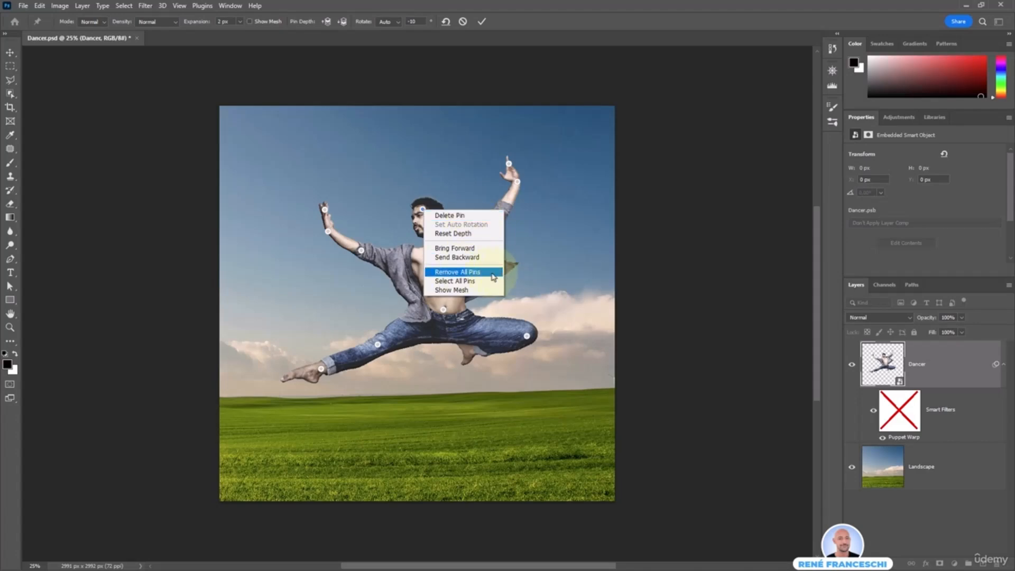
left_click(423, 212)
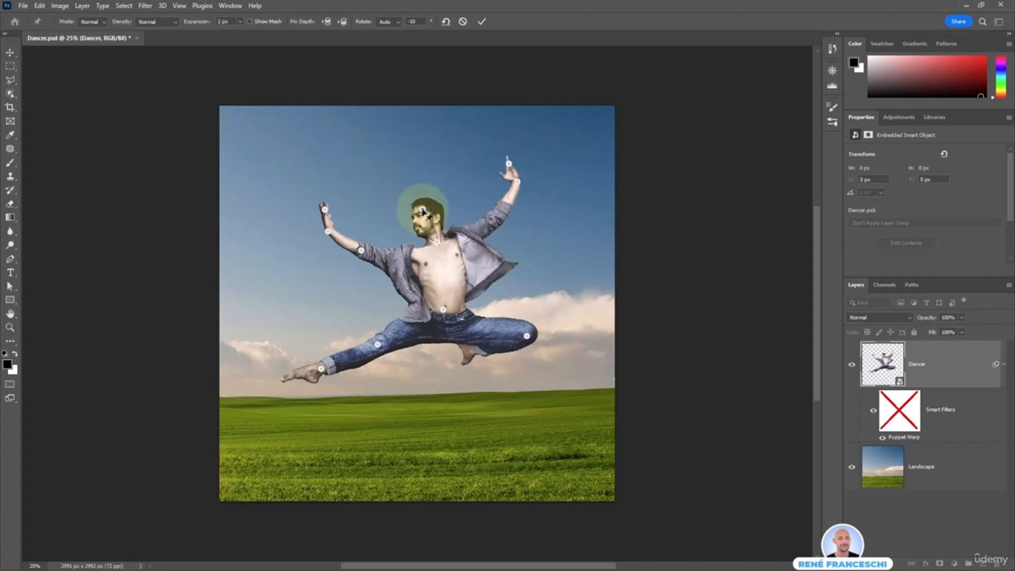
left_click(423, 212, "alt")
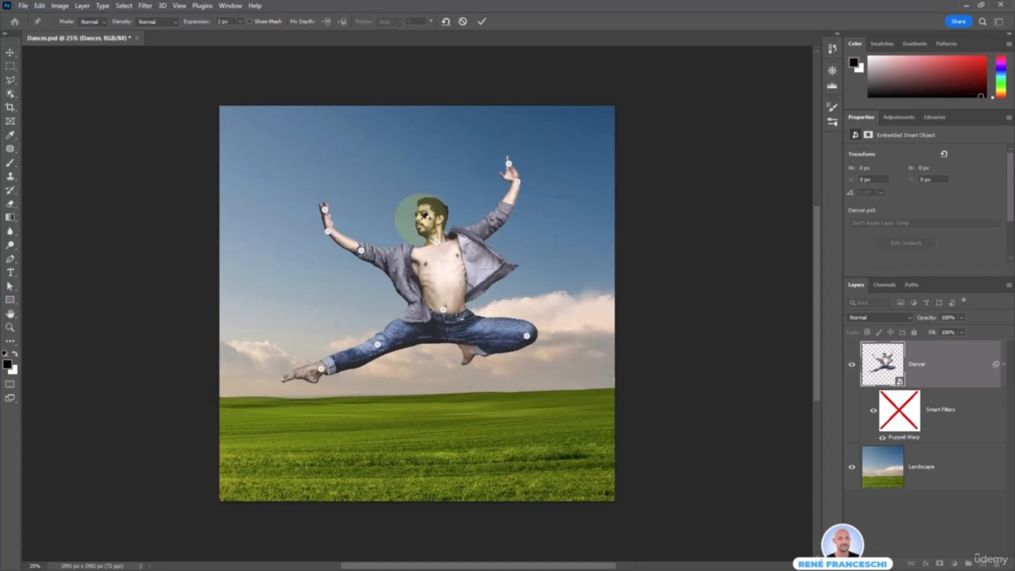
left_click(321, 369)
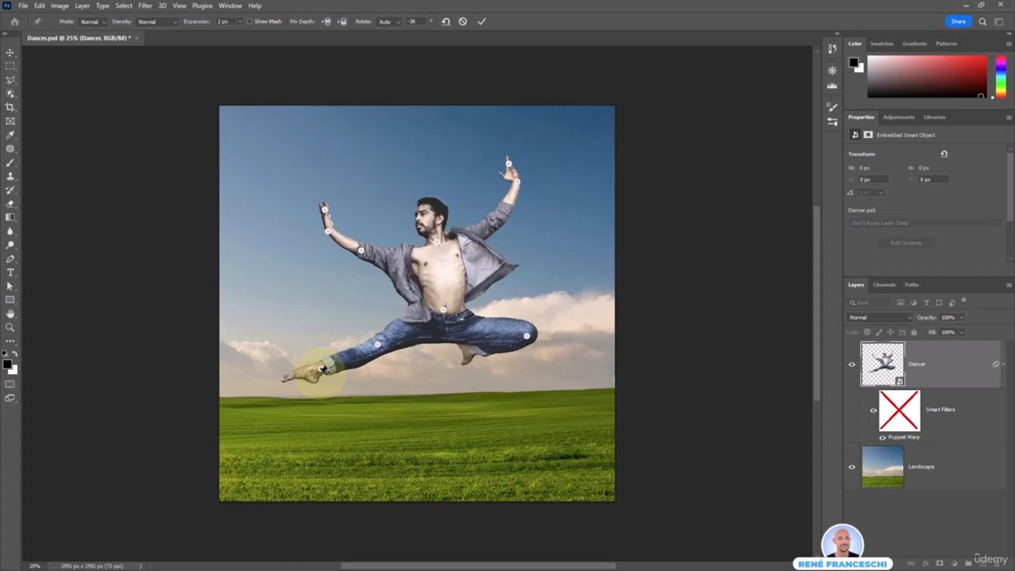
left_click(322, 369, "alt")
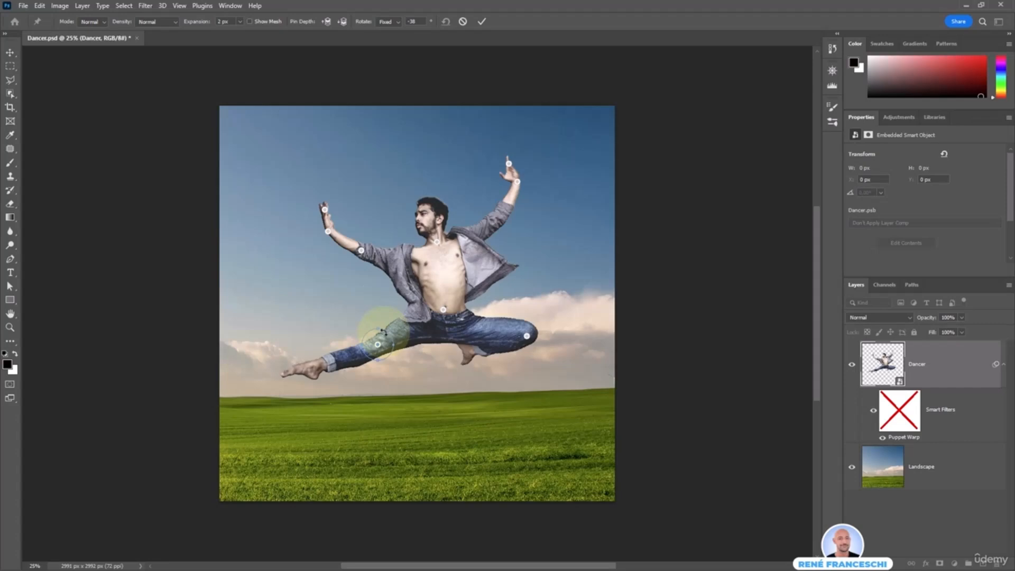
Rotate the extended leg's knee pin to swing the lower leg downward, and rotate the neck pin to tilt the head forward
left_click_drag(385, 332, 374, 328)
left_click(437, 243)
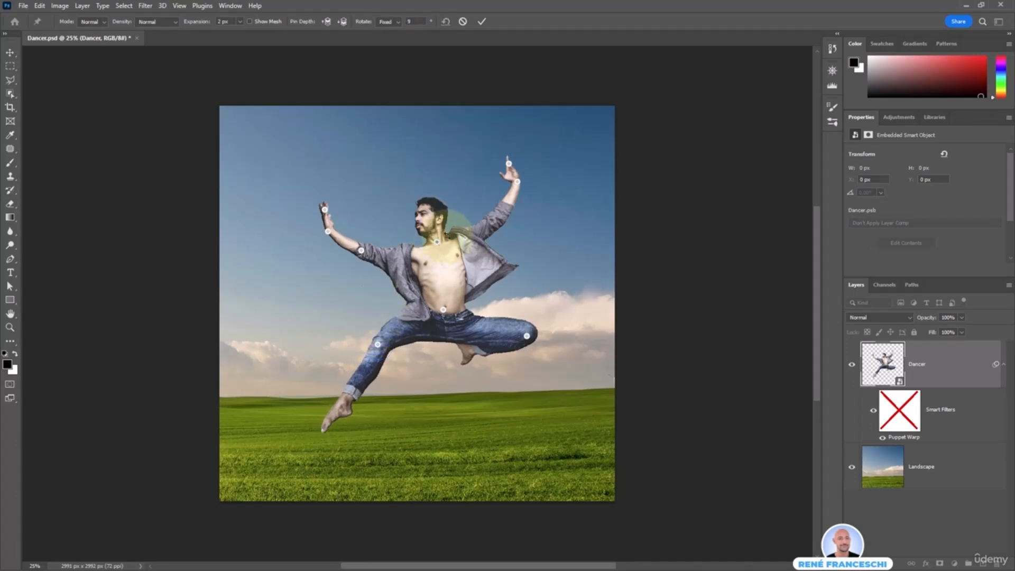
left_click_drag(465, 228, 439, 233)
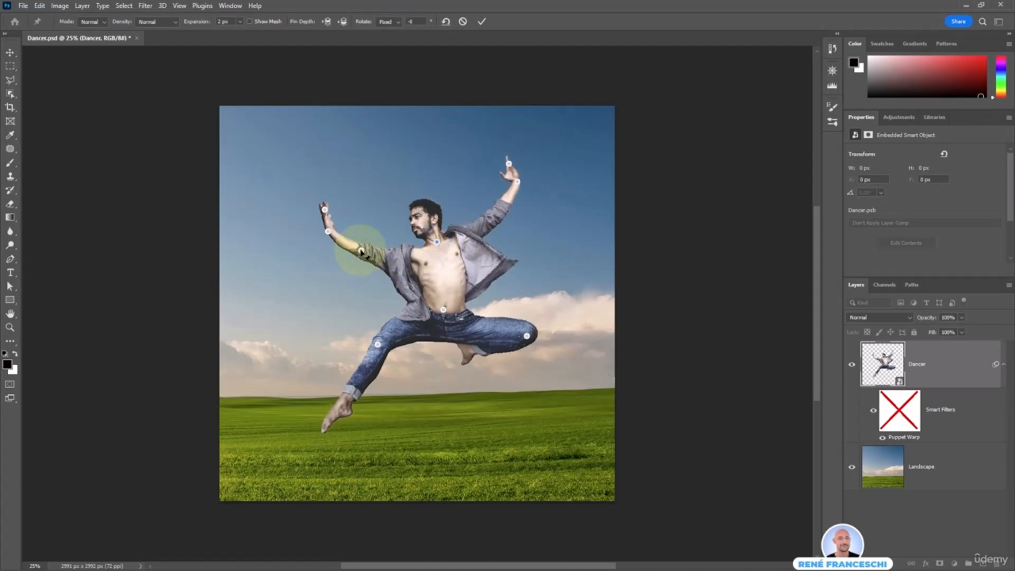
Lower the forward elbow pin slightly, rotate the extended leg's knee pin to raise the lower leg partway, and apply the warp
left_click_drag(363, 253, 361, 258)
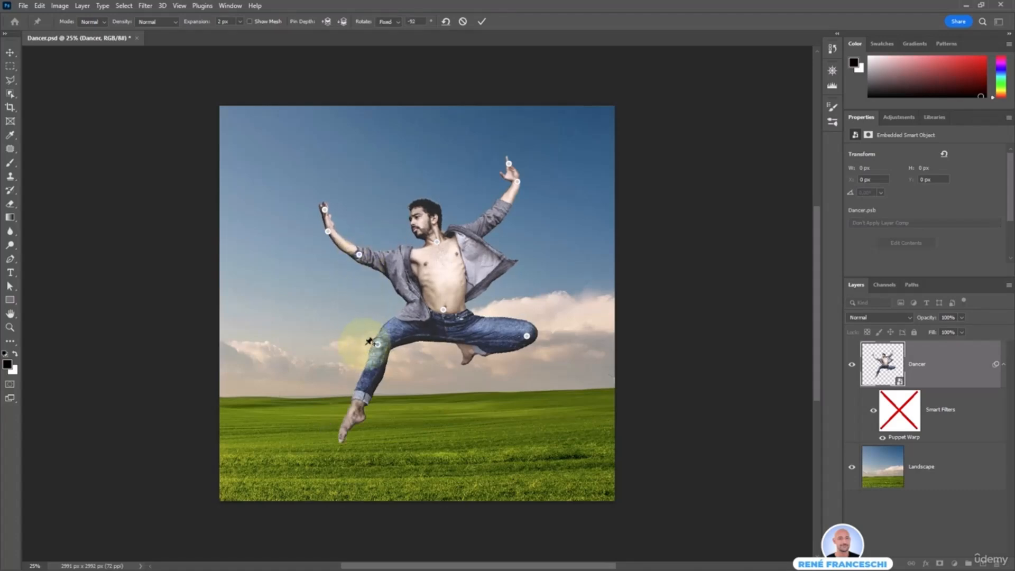
left_click_drag(382, 340, 393, 338)
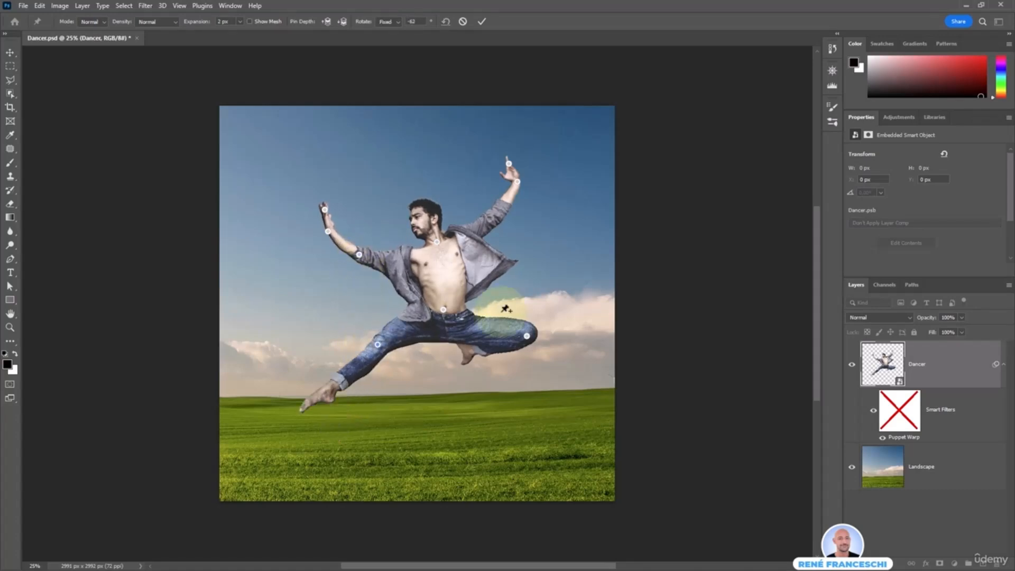
key("Return")
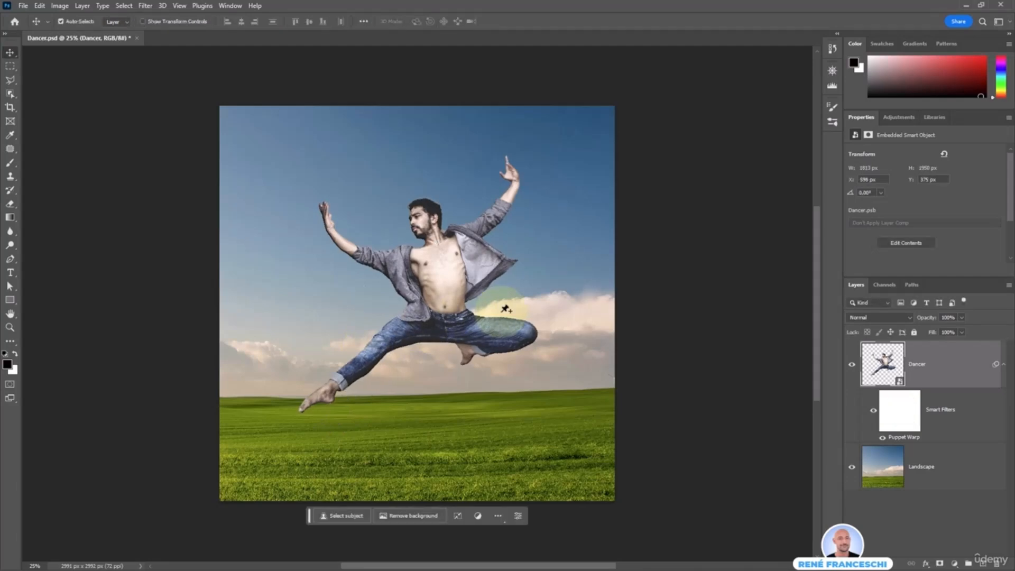